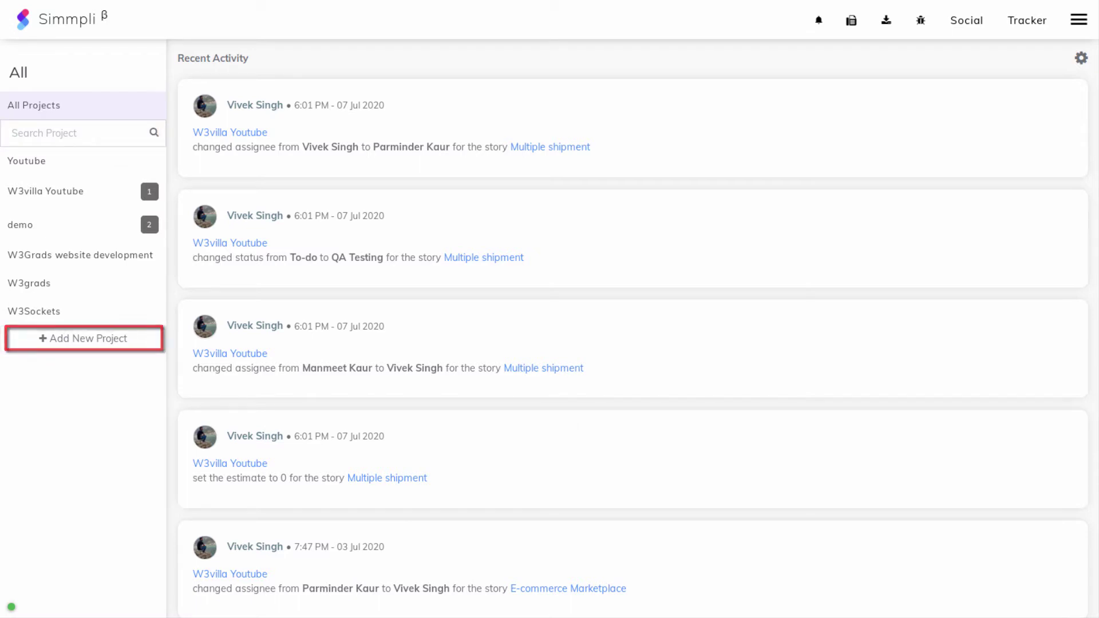
# - Create a project named "Simmpli Kanban Demo" with the description "This project is created to understand the working of Simmpli's Kanban Board"
pyautogui.click(95, 339)
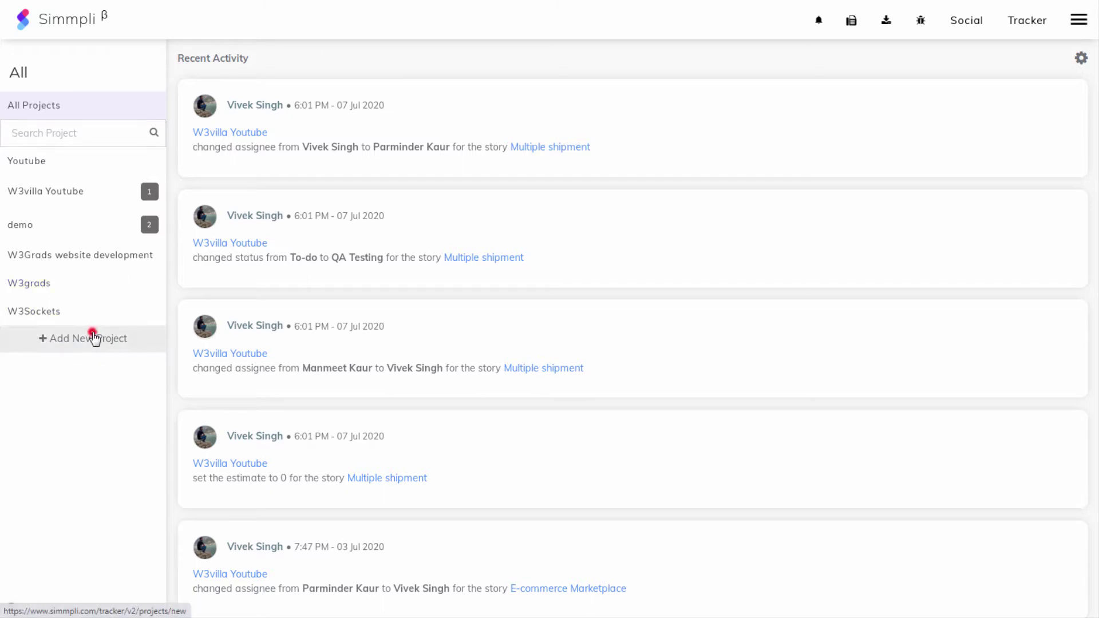
pyautogui.click(397, 136)
pyautogui.write('Simmpli Kanban Demo')
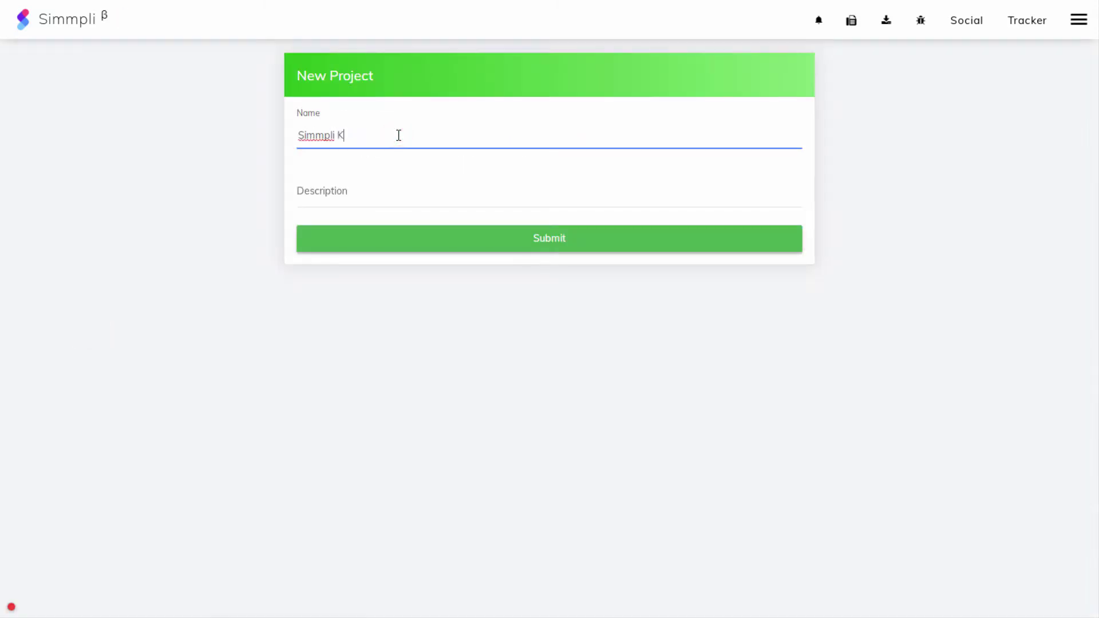
pyautogui.click(404, 196)
pyautogui.write('This project is created to underst')
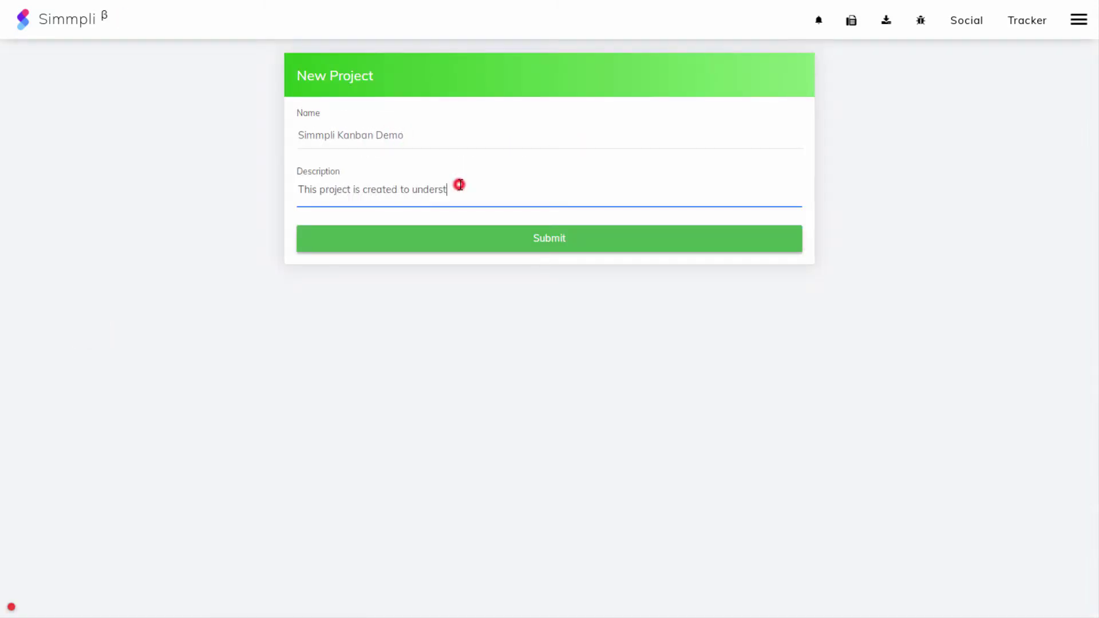
pyautogui.write("and the working of Simmpli's Kanban Board")
pyautogui.click(485, 239)
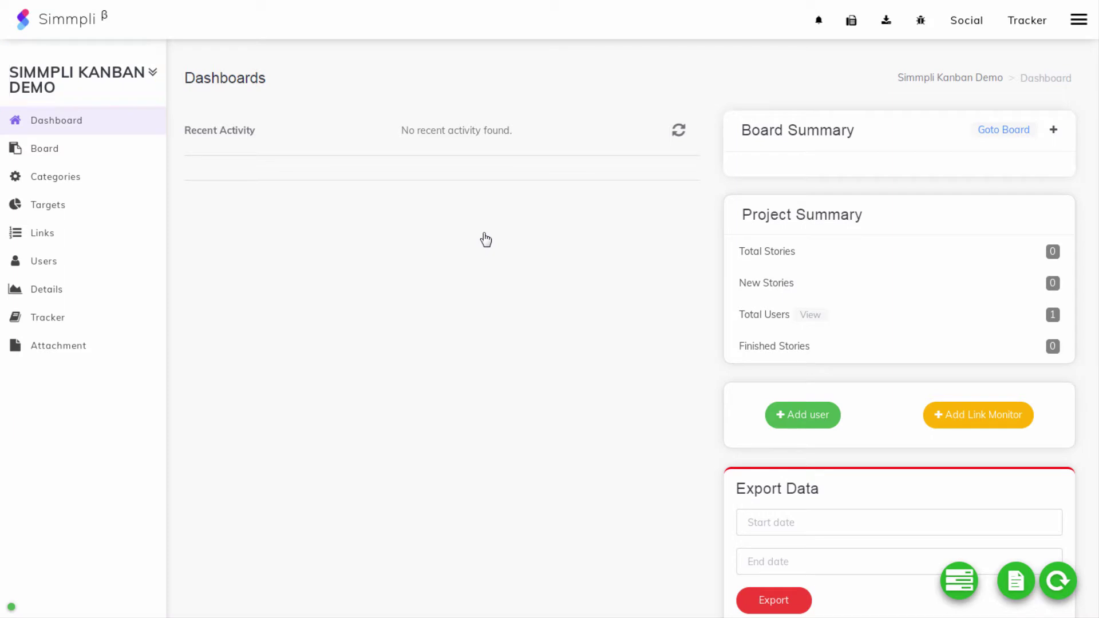
pyautogui.click(153, 72)
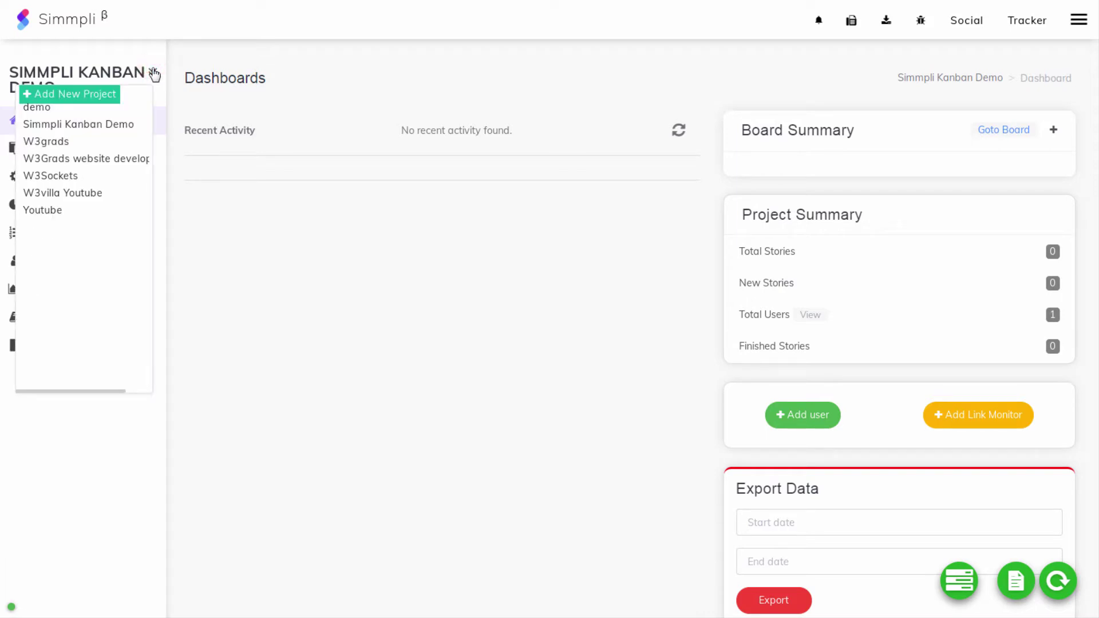
pyautogui.click(1058, 215)
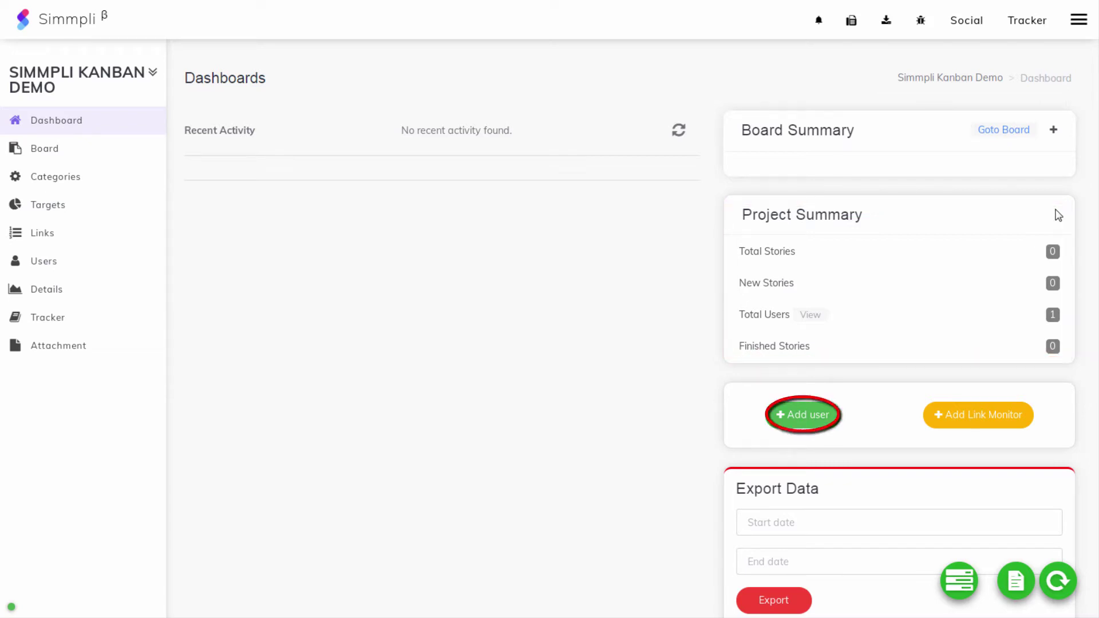
# - Add a team member to the project with their e-mail, full name and the User role, and view the project's users
pyautogui.click(807, 413)
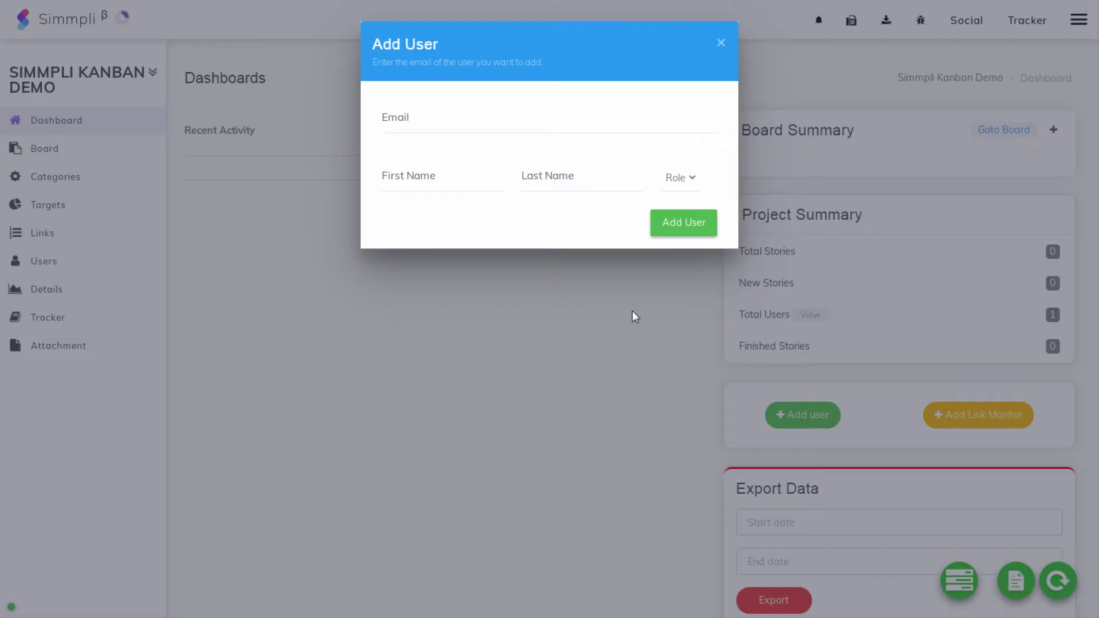
pyautogui.click(412, 113)
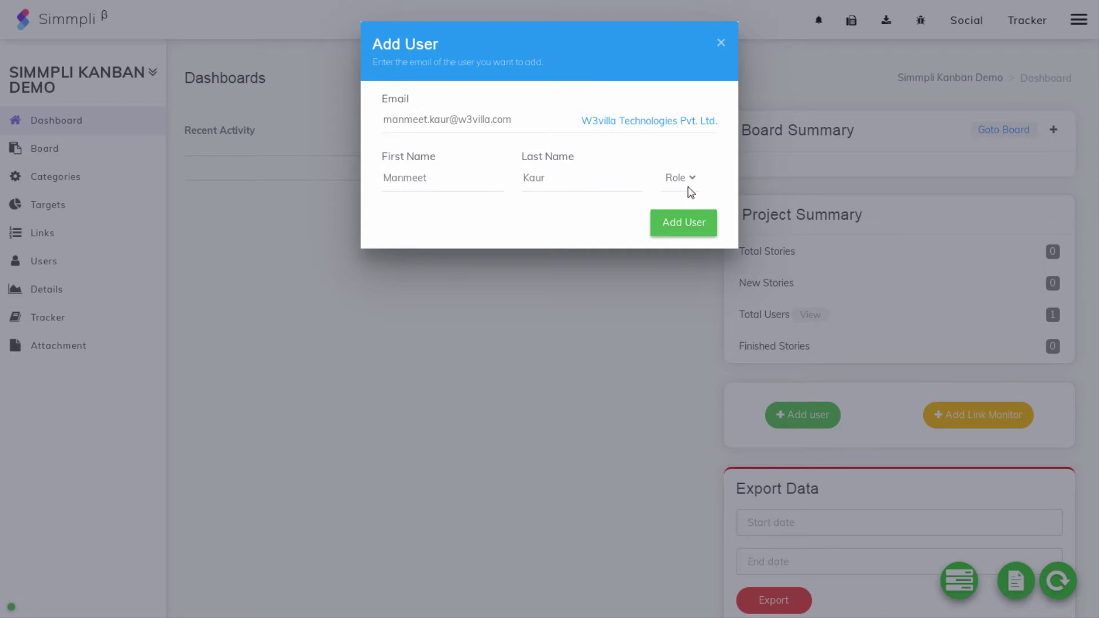
pyautogui.click(691, 180)
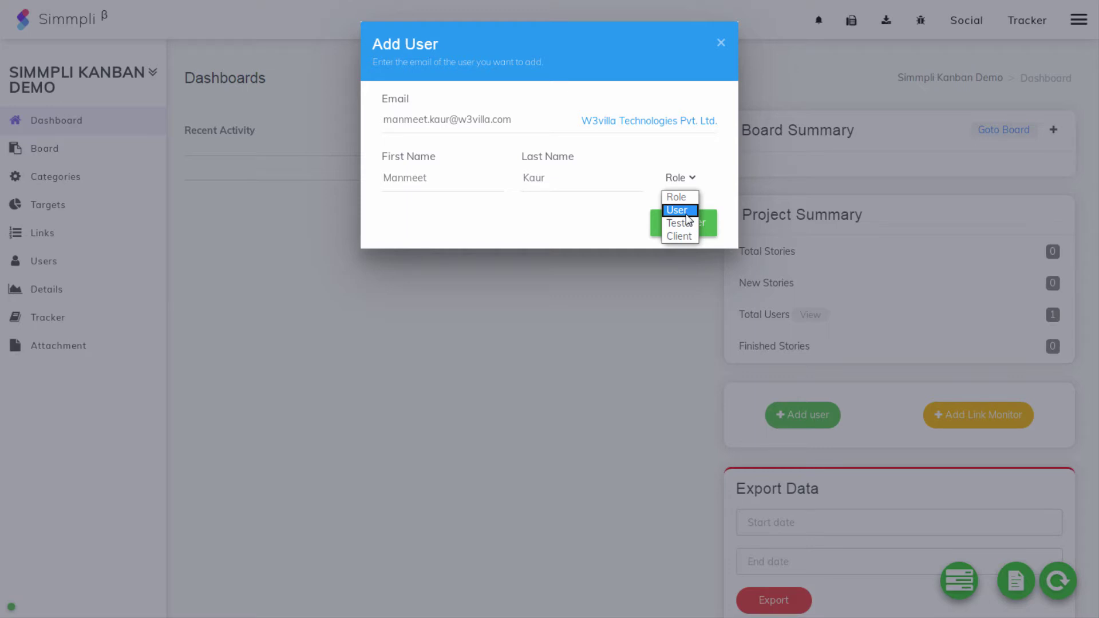
pyautogui.click(687, 214)
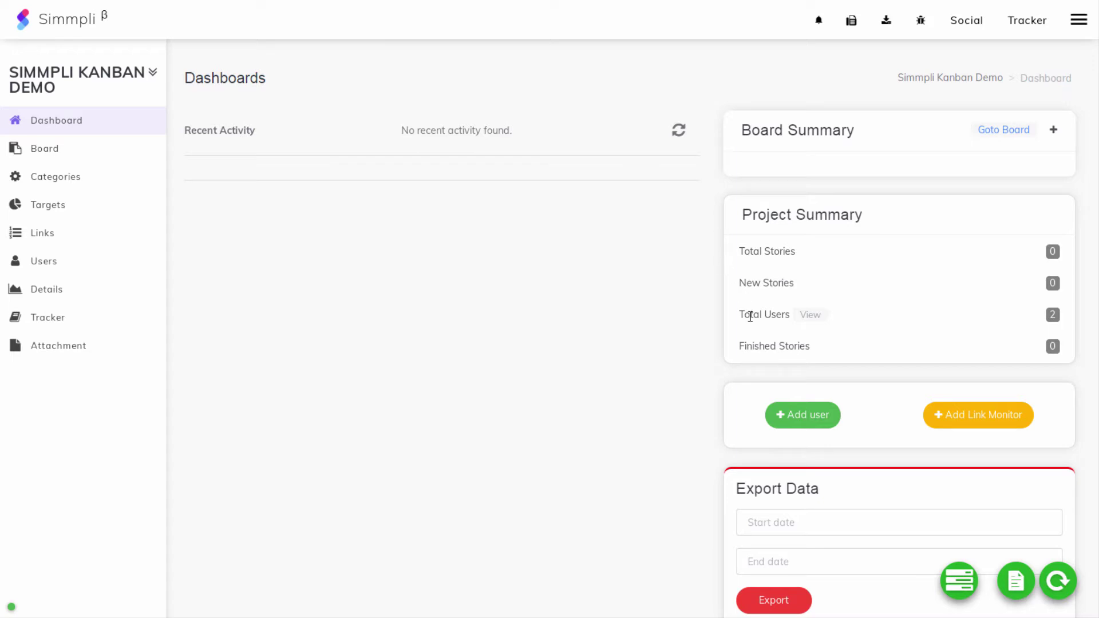
pyautogui.click(822, 321)
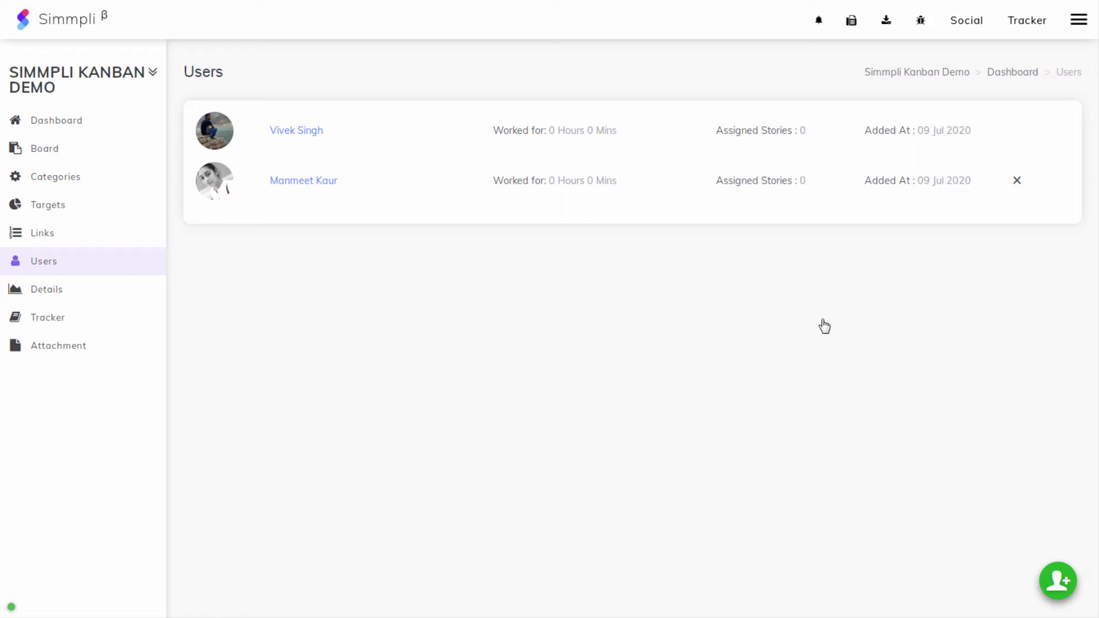
# - Create a story named "Link is not working" on the project's Kanban board
pyautogui.click(117, 133)
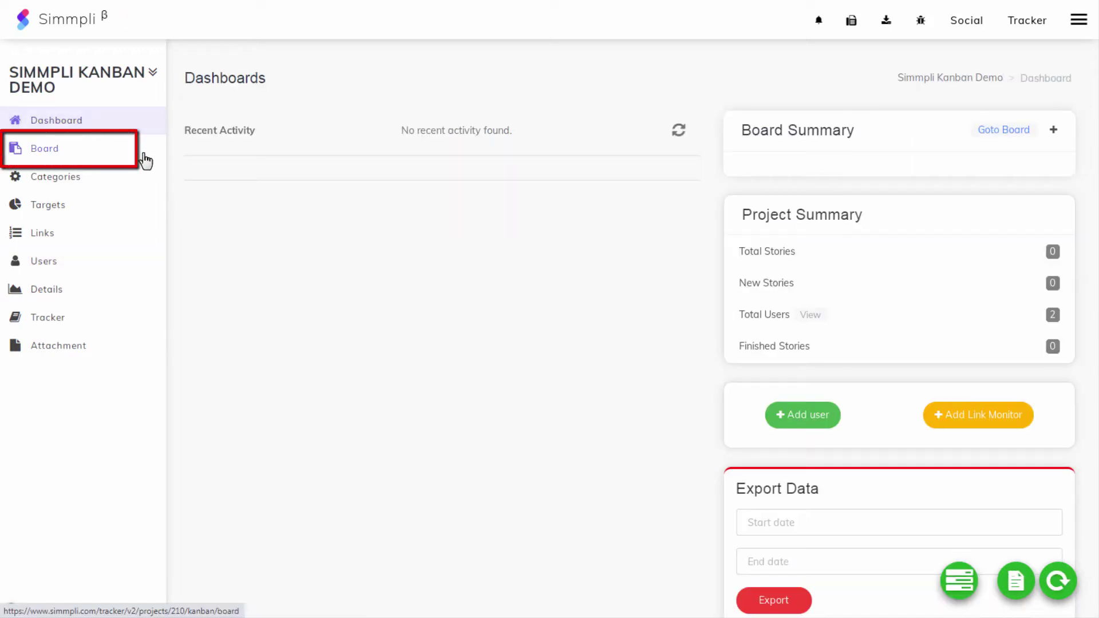
pyautogui.click(141, 153)
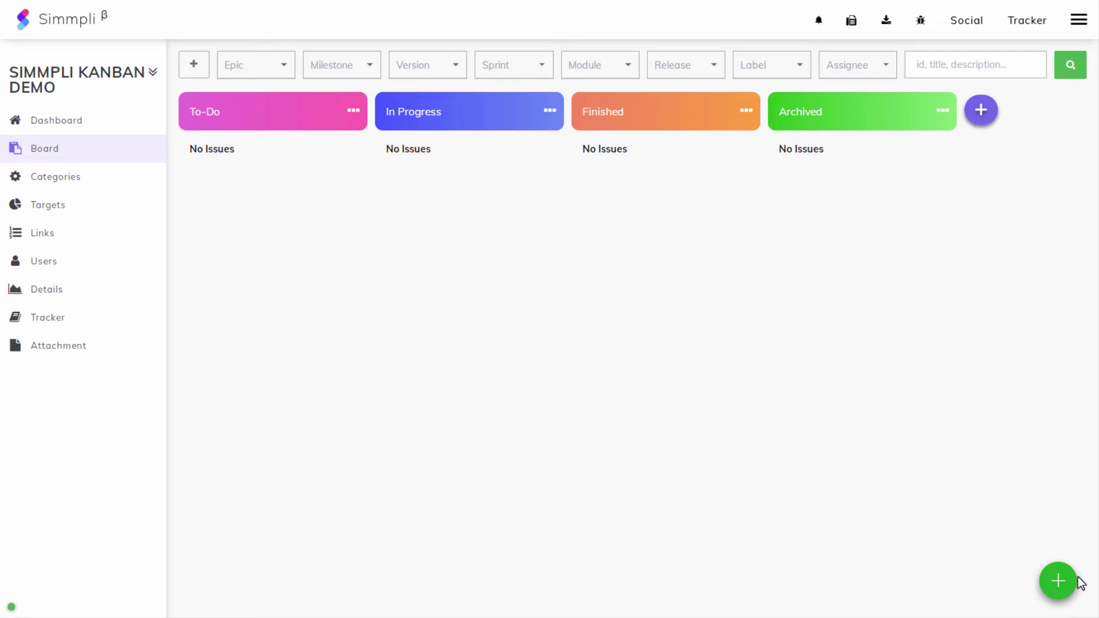
pyautogui.click(1058, 581)
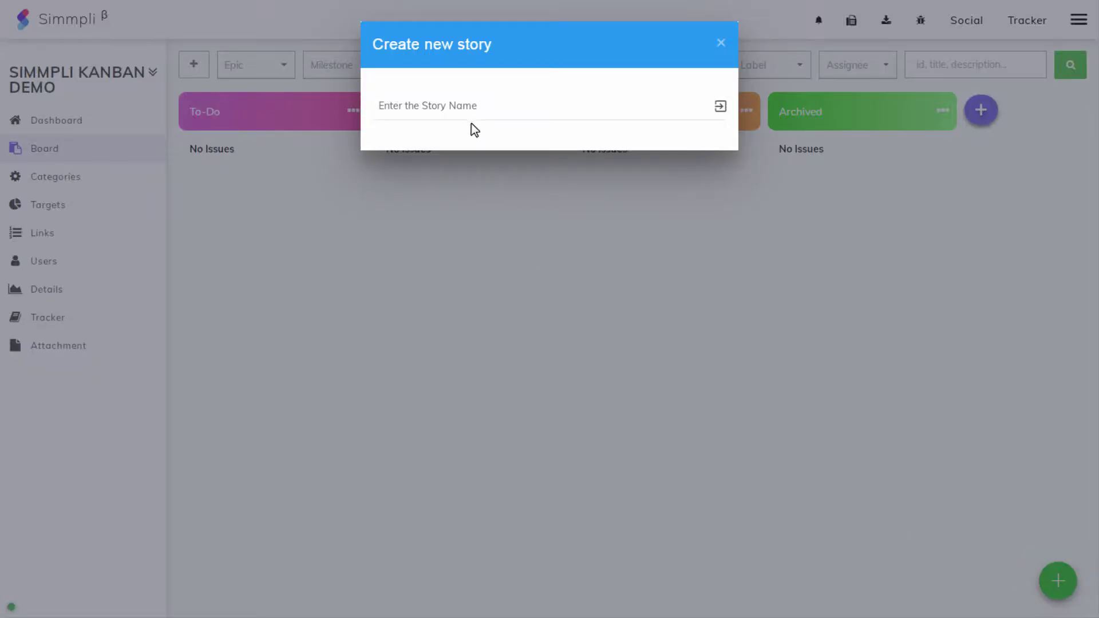
pyautogui.click(475, 109)
pyautogui.write('Link is ')
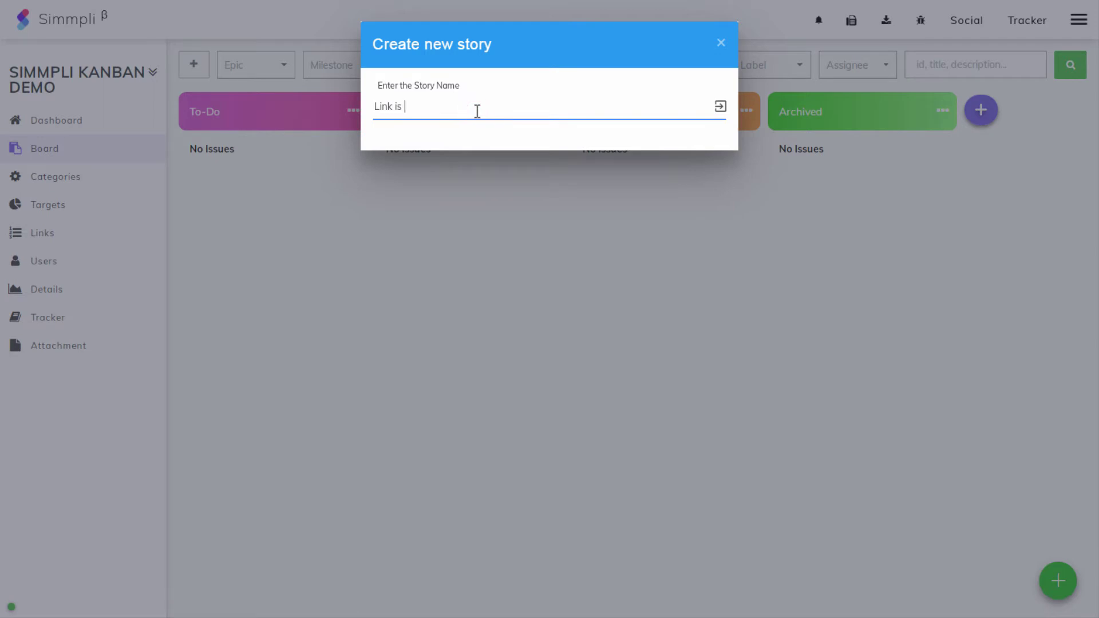
pyautogui.write('not working')
pyautogui.click(719, 106)
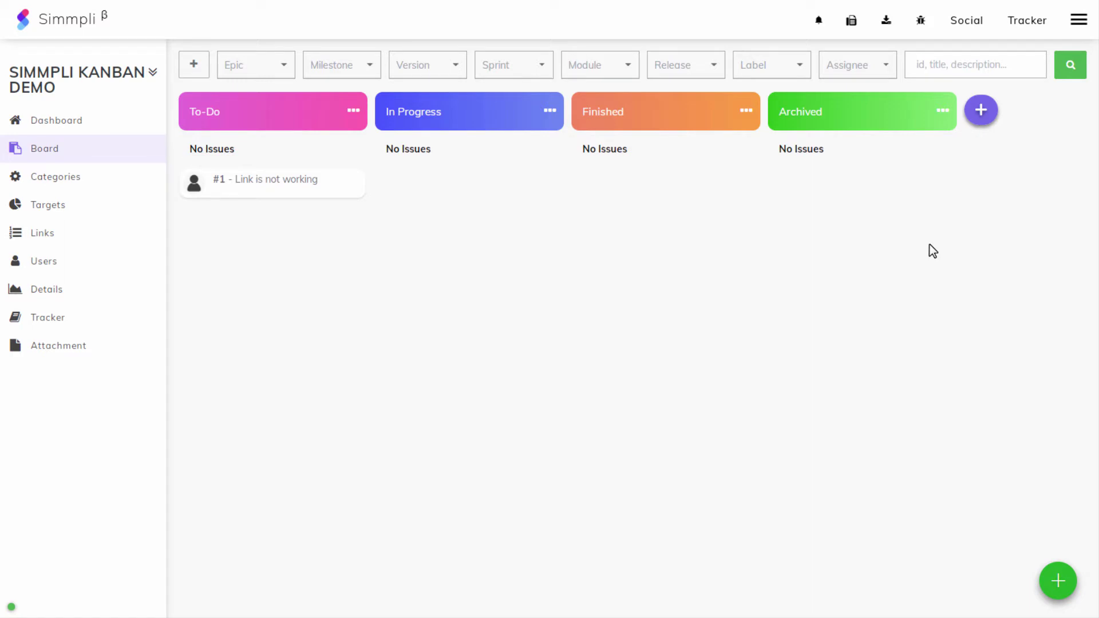
# - Assign the "Link is not working" story to the newly added team member
pyautogui.click(282, 179)
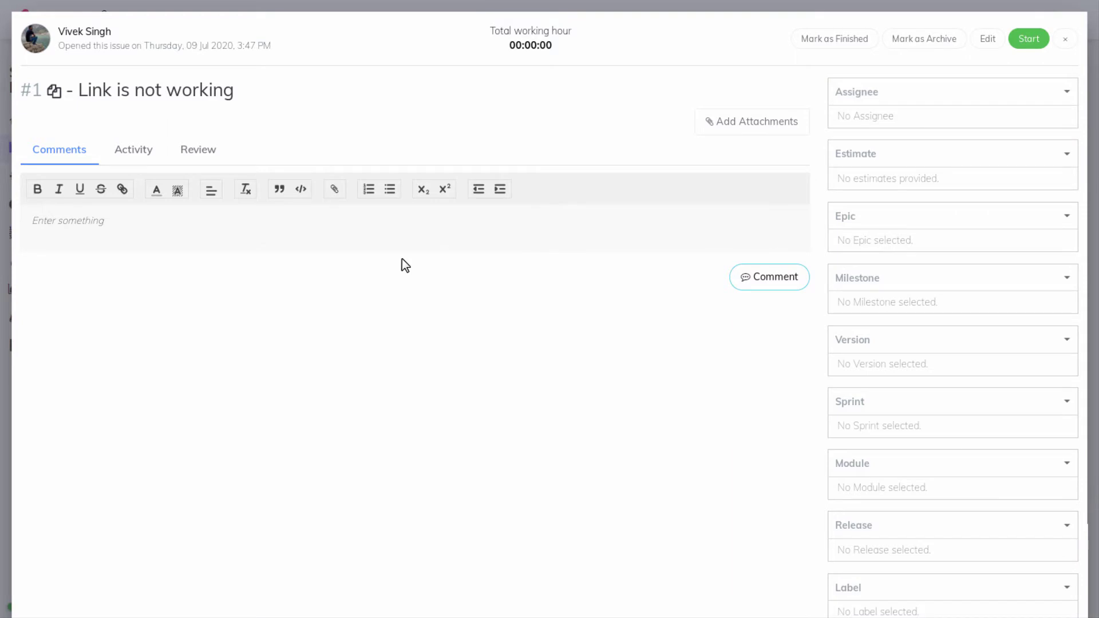
pyautogui.click(1056, 96)
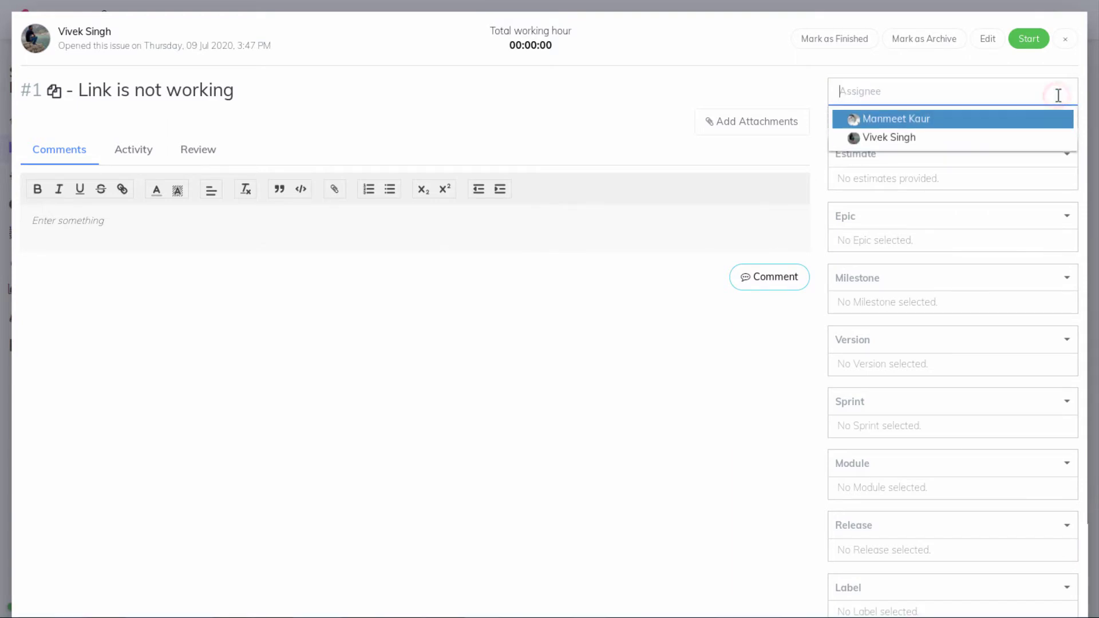
pyautogui.click(1045, 120)
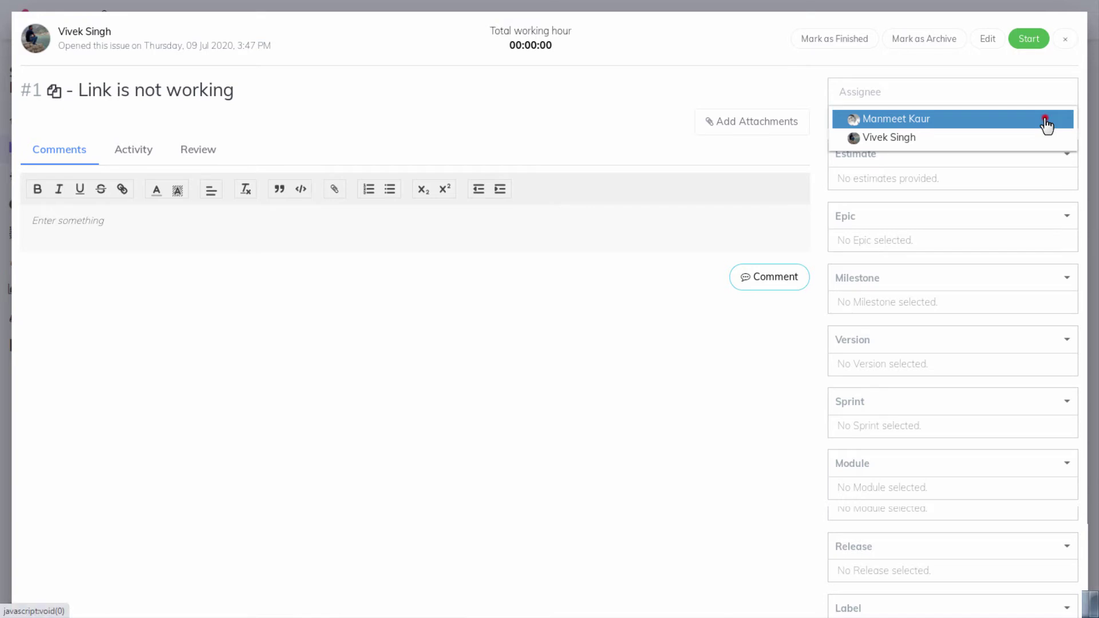
pyautogui.click(1046, 121)
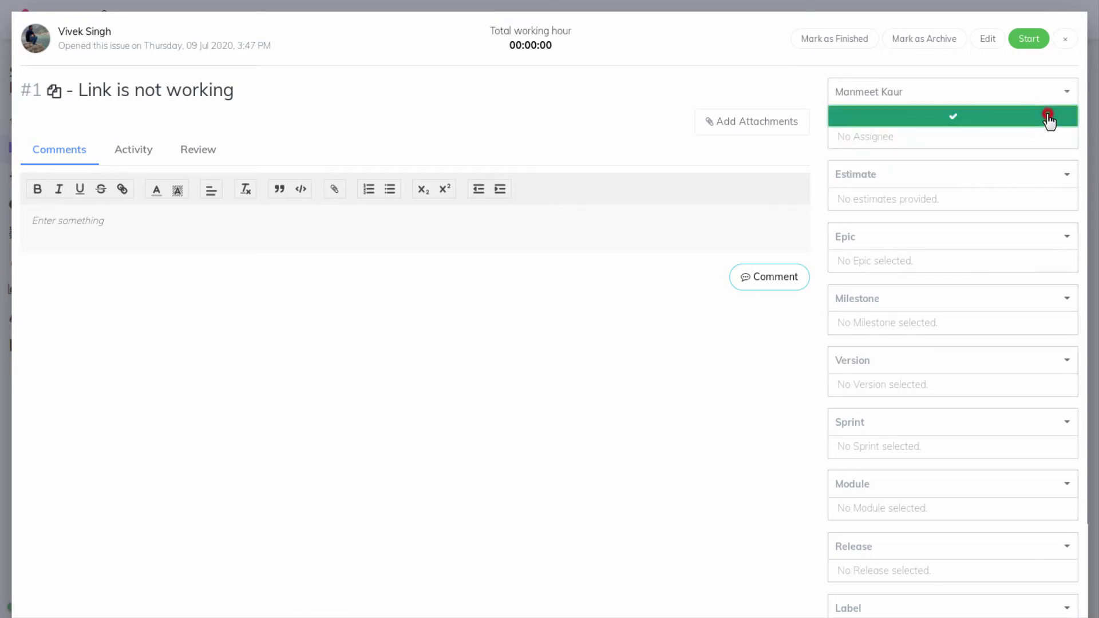
pyautogui.click(1066, 42)
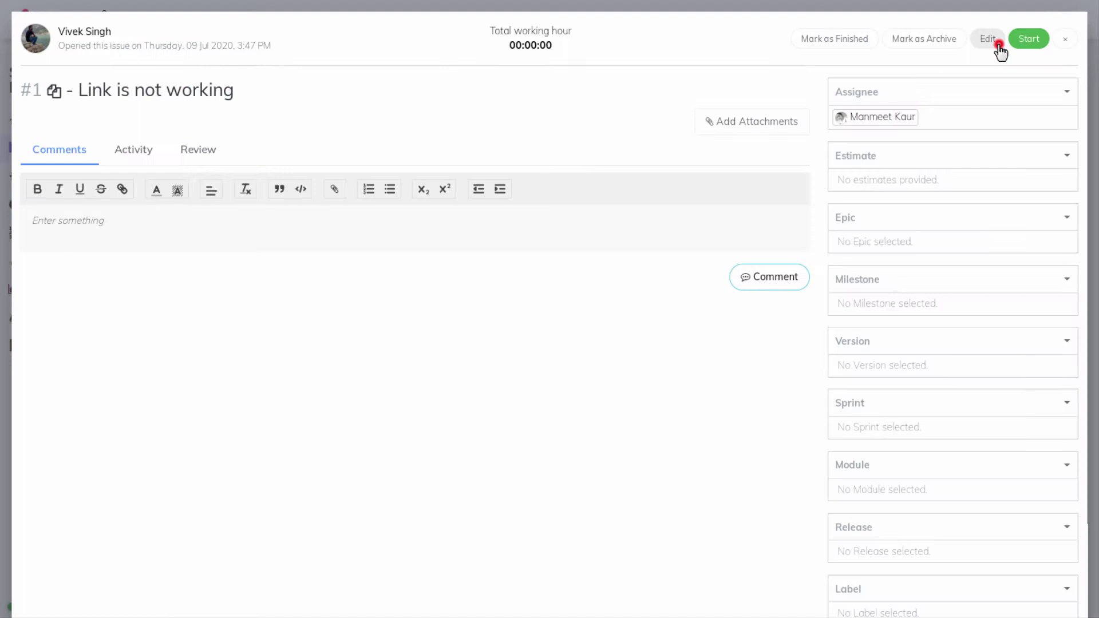
# - Add the description "The link on the website doesn't redirect." to the "Link is not working" story
pyautogui.click(997, 41)
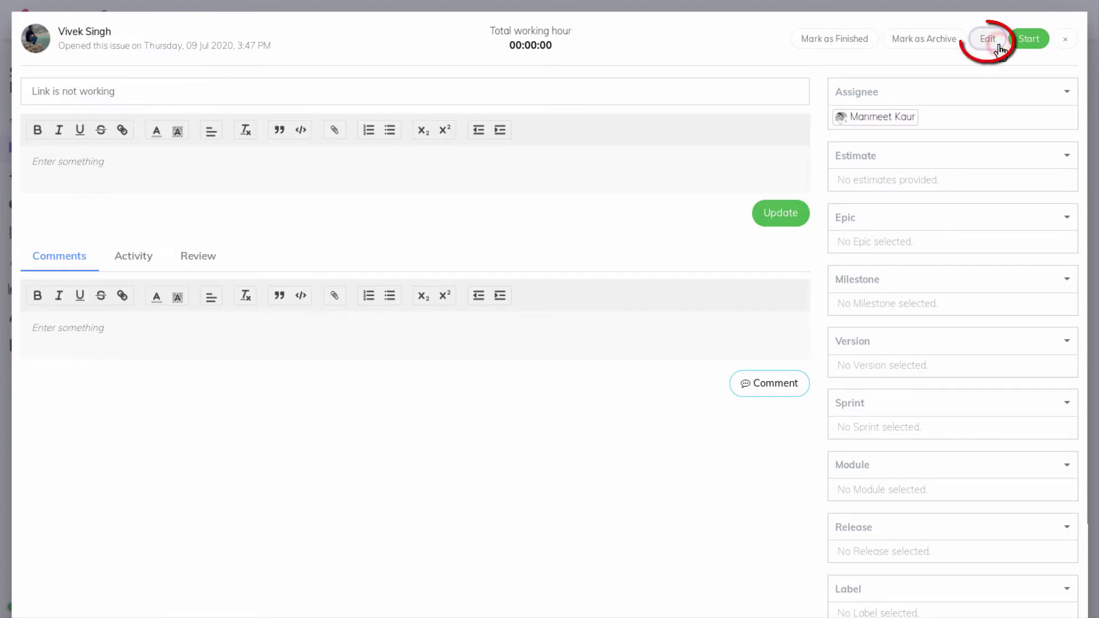
pyautogui.click(138, 174)
pyautogui.write('T')
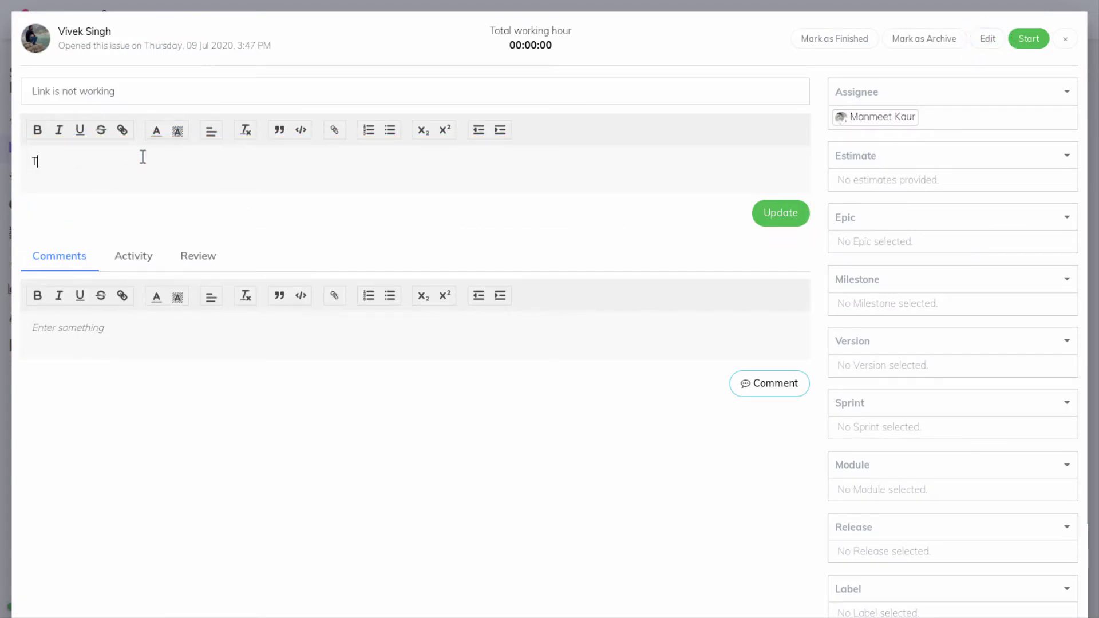
pyautogui.write('he link on the website doesnt red')
pyautogui.doubleClick(144, 161)
pyautogui.write("doesn't")
pyautogui.click(209, 160)
pyautogui.write('irect')
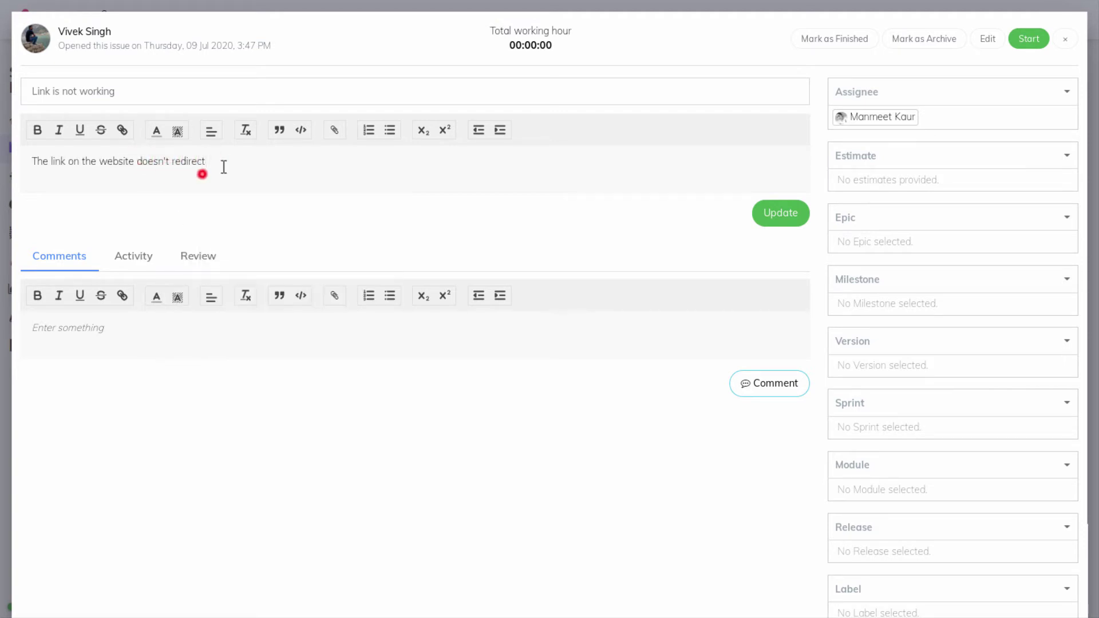
pyautogui.write('.')
pyautogui.click(789, 222)
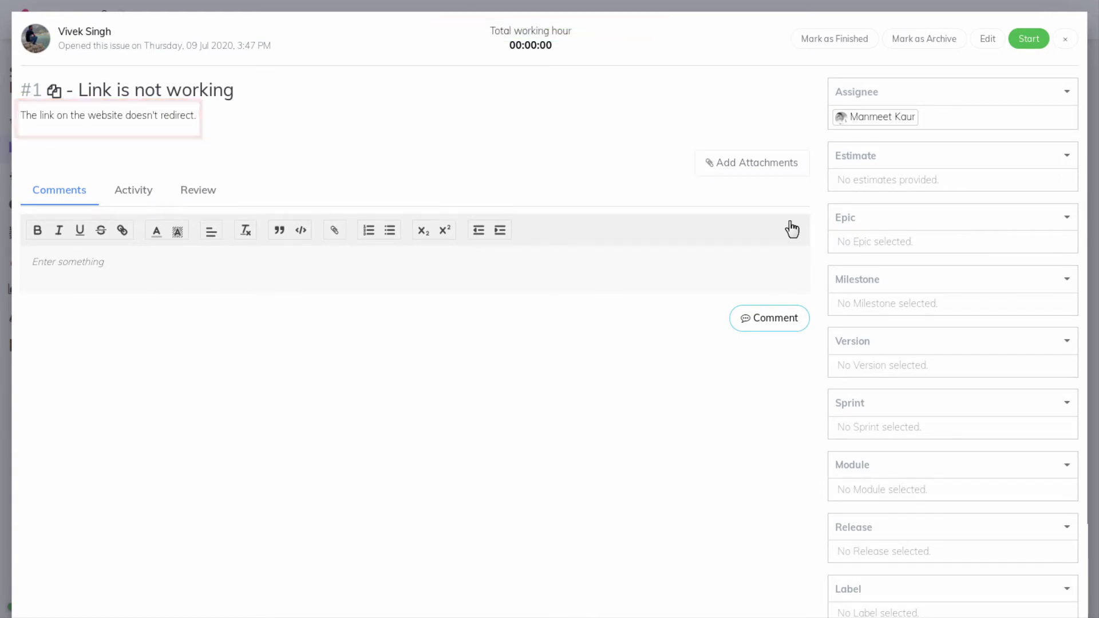
# - Open the story's attachment drop box, close it again, and set the story's estimate to 5
pyautogui.click(785, 175)
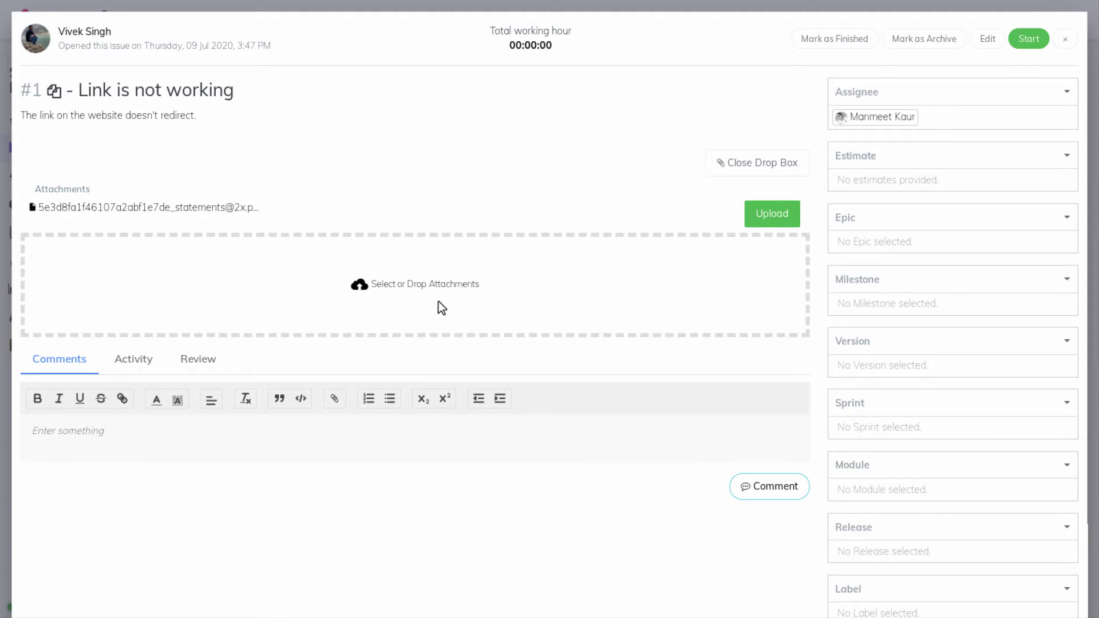
pyautogui.click(806, 180)
pyautogui.click(1070, 159)
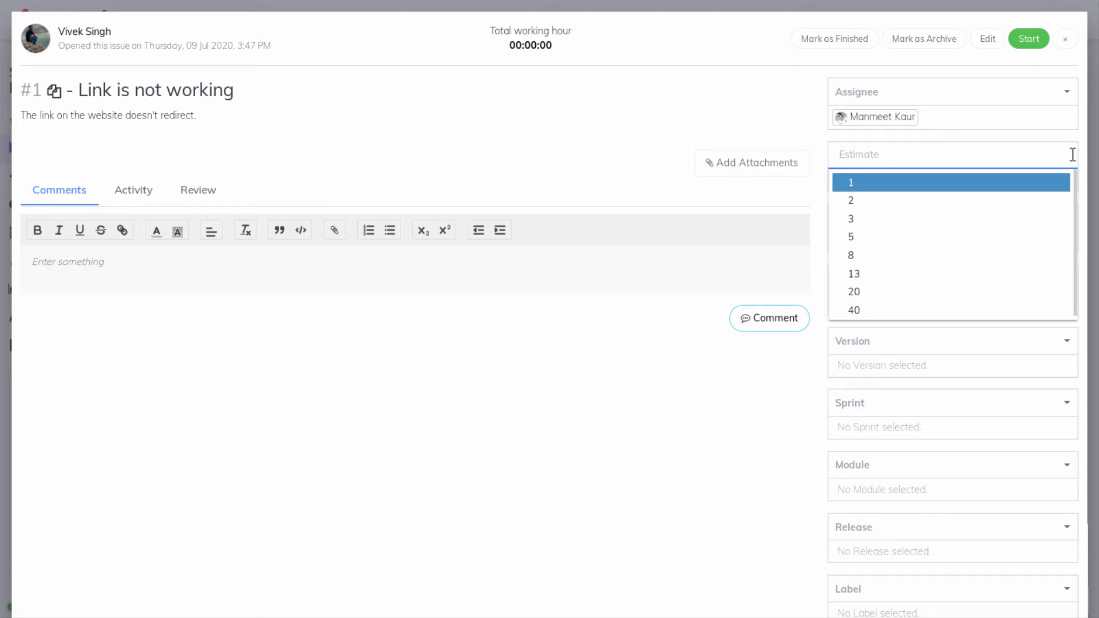
pyautogui.click(958, 236)
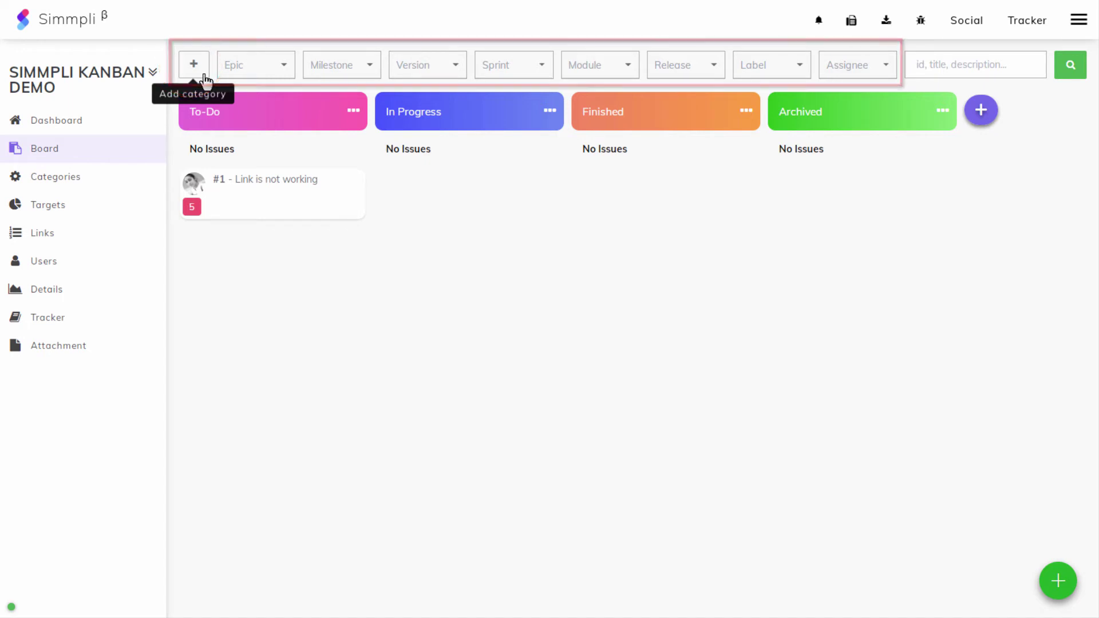
# - Add a new category of type Milestone named "Milestone 1" to the board
pyautogui.click(206, 80)
pyautogui.click(421, 98)
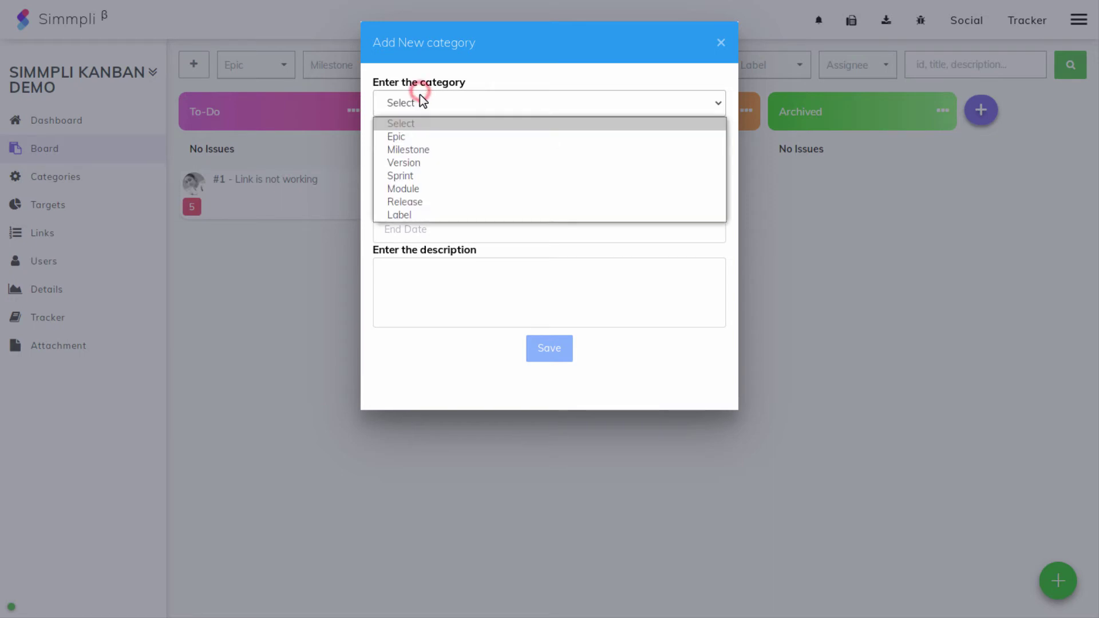
pyautogui.click(422, 149)
pyautogui.click(421, 146)
pyautogui.write('M')
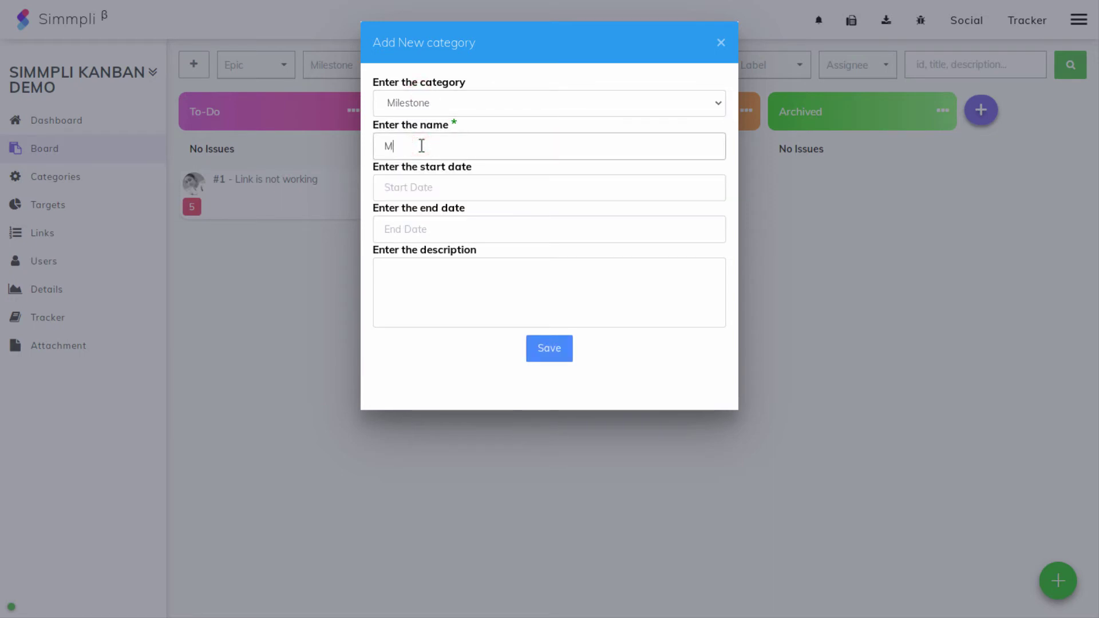
pyautogui.write('ilestone `1')
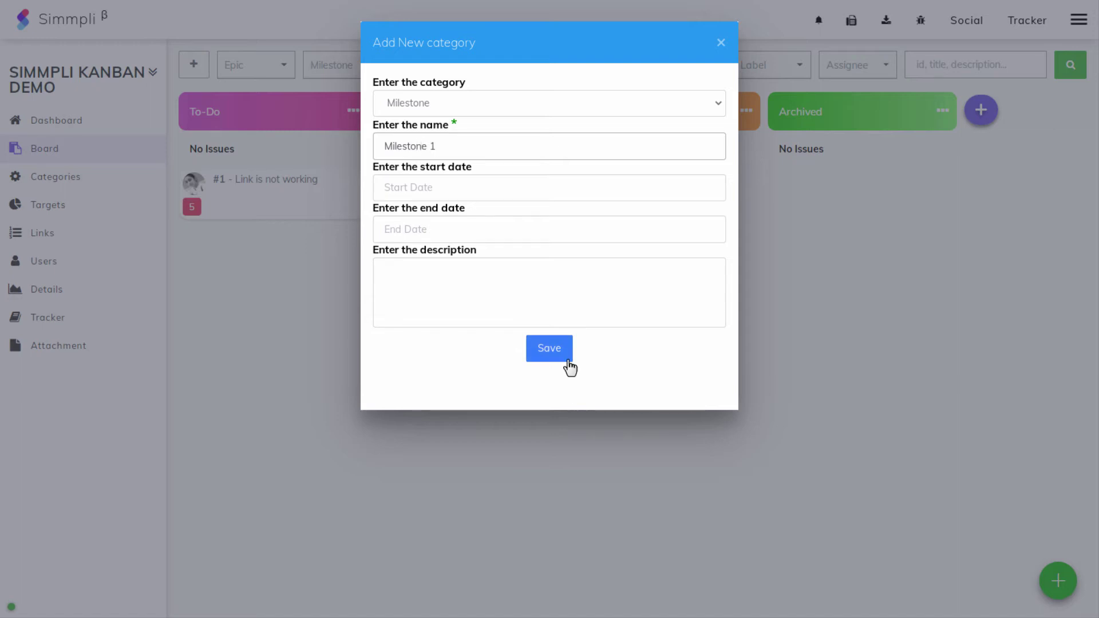
pyautogui.click(569, 367)
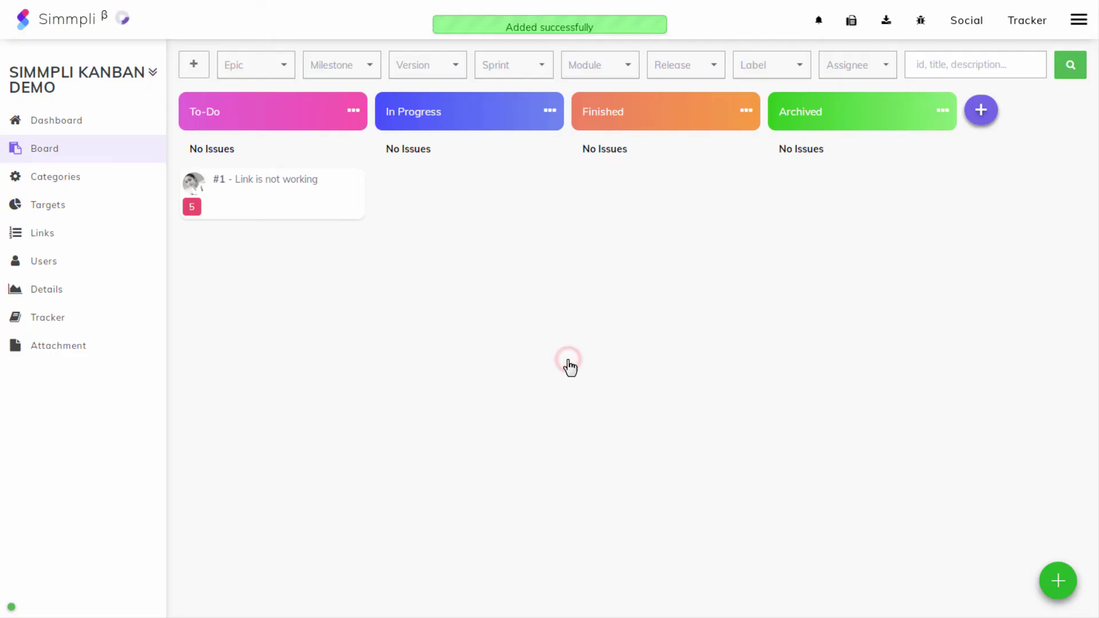
# - Set the milestone of the "Link is not working" story to Milestone 1
pyautogui.click(304, 198)
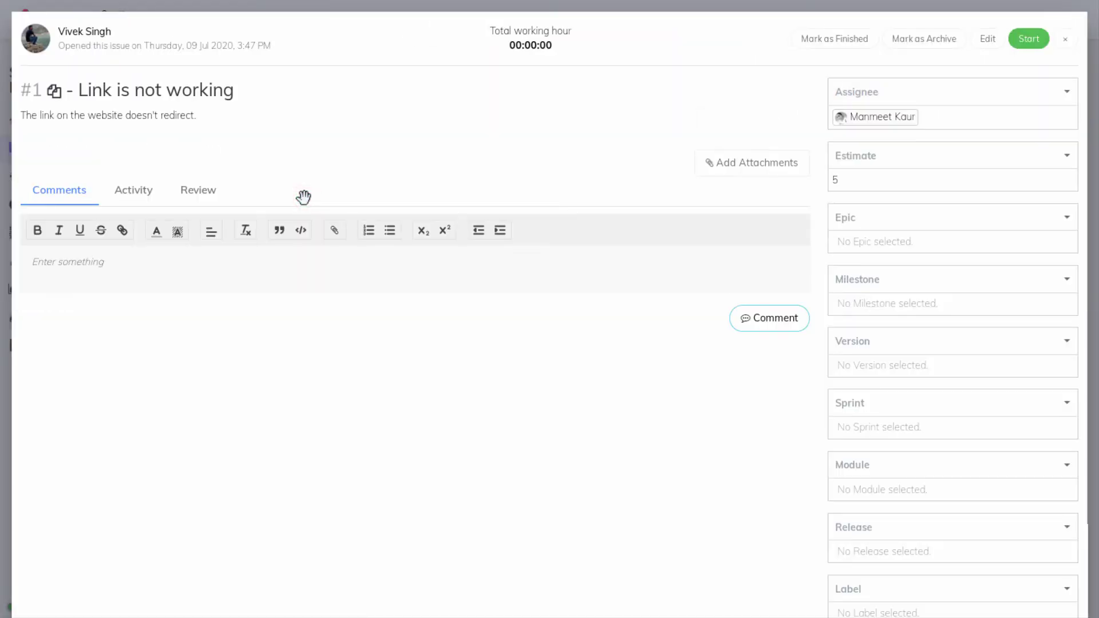
pyautogui.click(1003, 286)
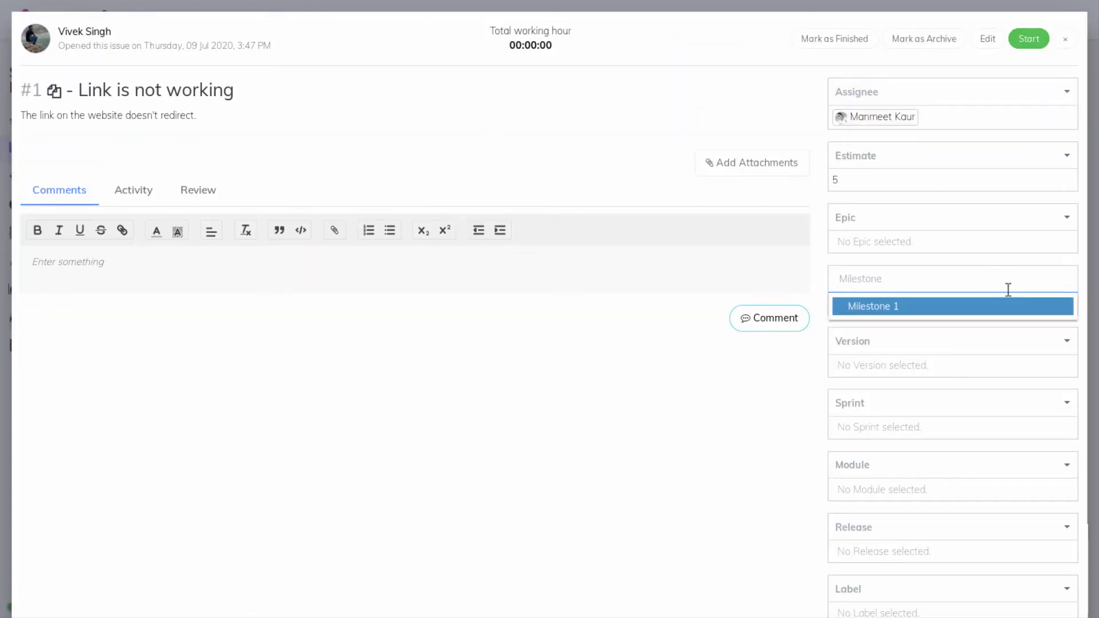
pyautogui.click(1047, 313)
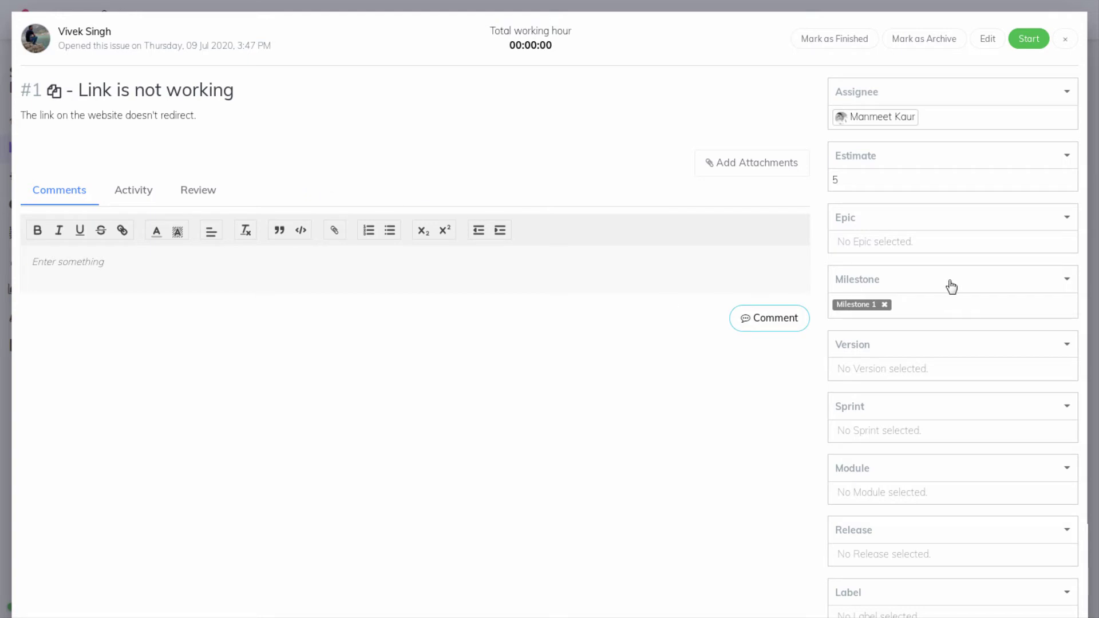
# - Close the story and add a new category of type Version named "V1.0.0.12"
pyautogui.click(1064, 39)
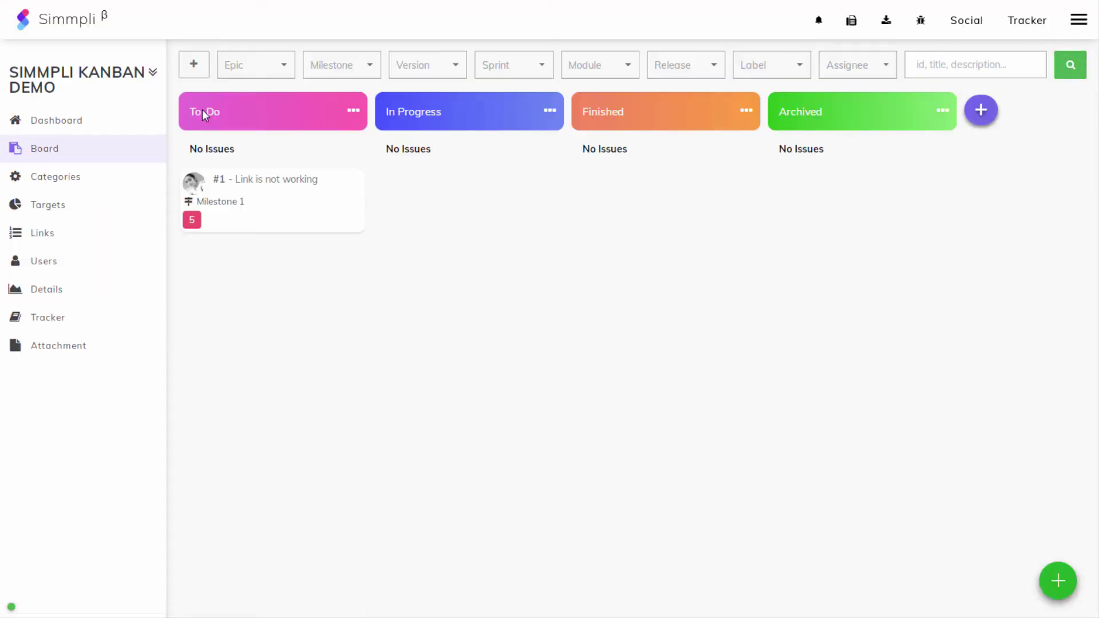
pyautogui.click(202, 78)
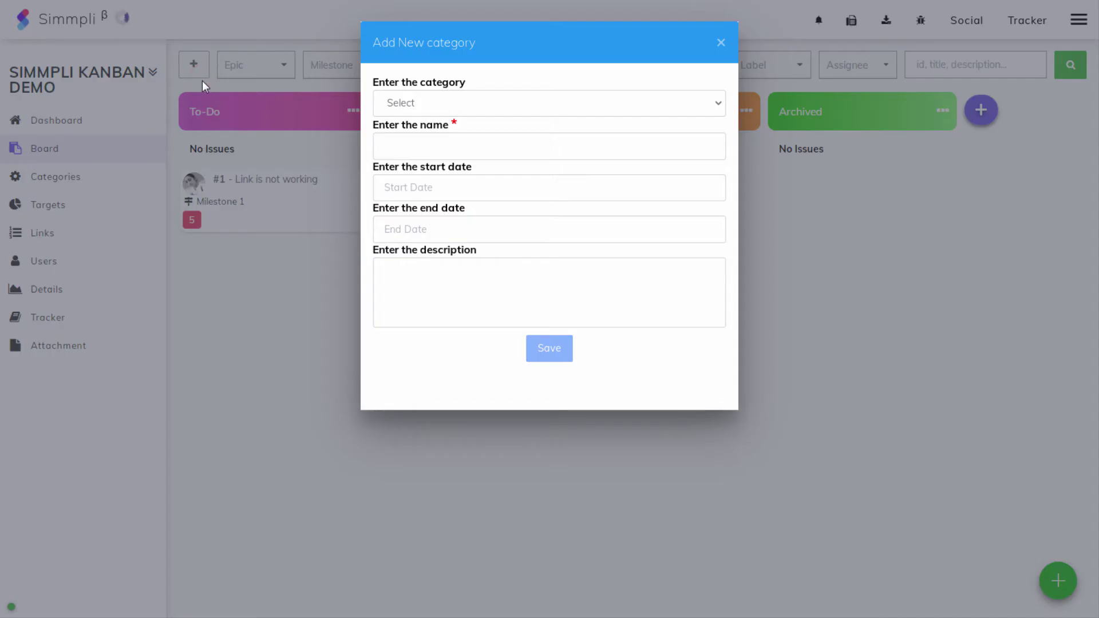
pyautogui.click(510, 103)
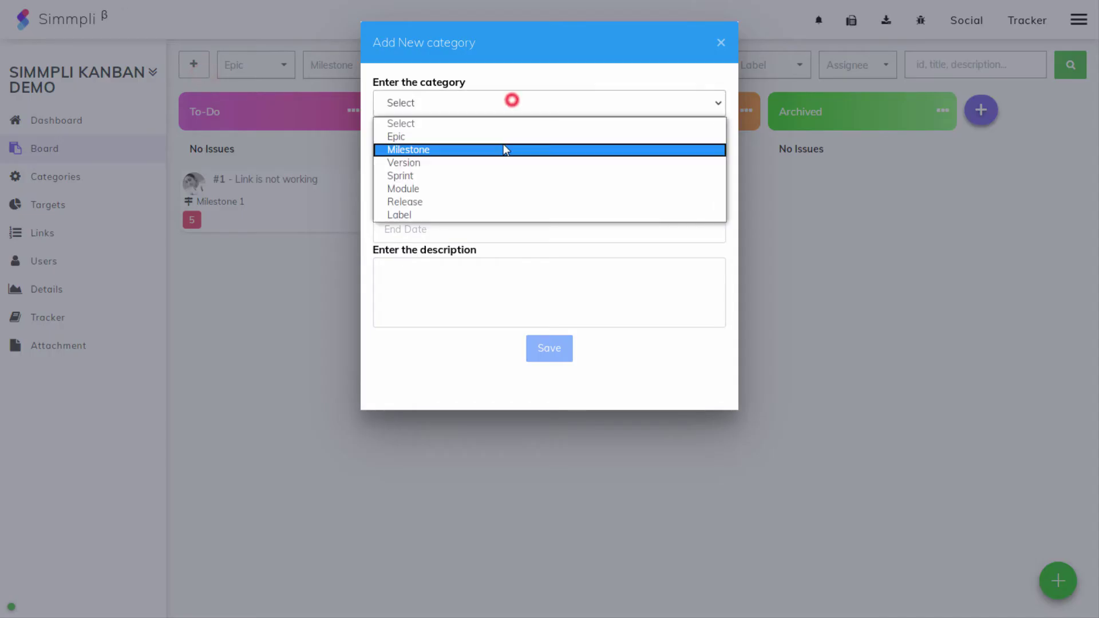
pyautogui.click(503, 160)
pyautogui.click(502, 155)
pyautogui.write('Vers')
pyautogui.press('BackSpace')
pyautogui.press('BackSpace')
pyautogui.press('BackSpace')
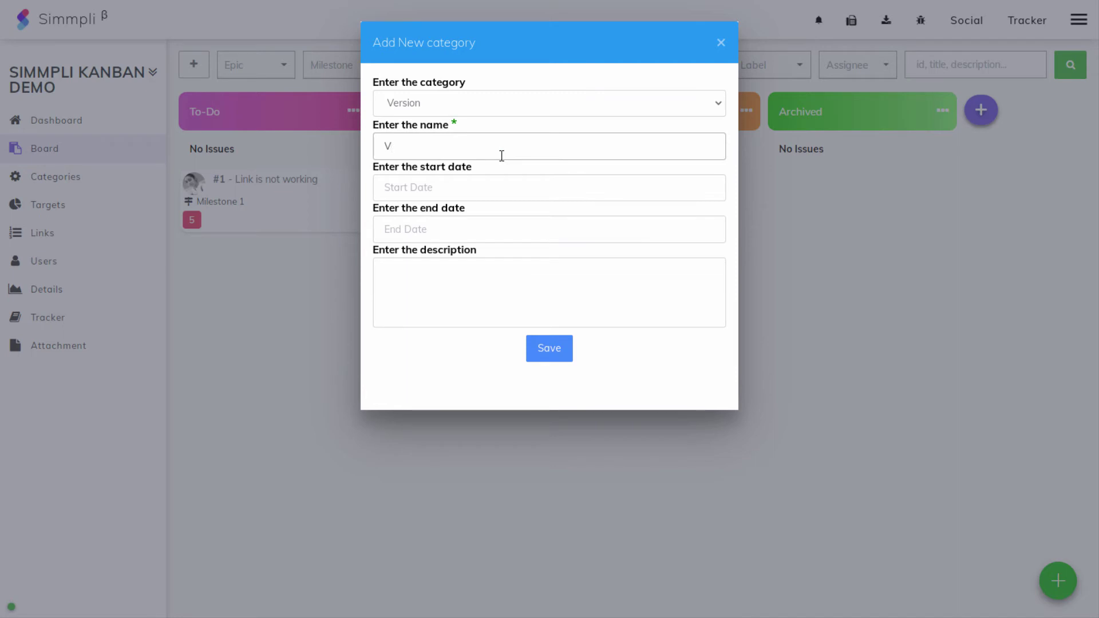
pyautogui.write('1.0.0.12')
# - Add a Sprint category named "Sprint 1" with start date 2020-07-10 and end date 2020-07-13
pyautogui.click(427, 98)
pyautogui.click(426, 174)
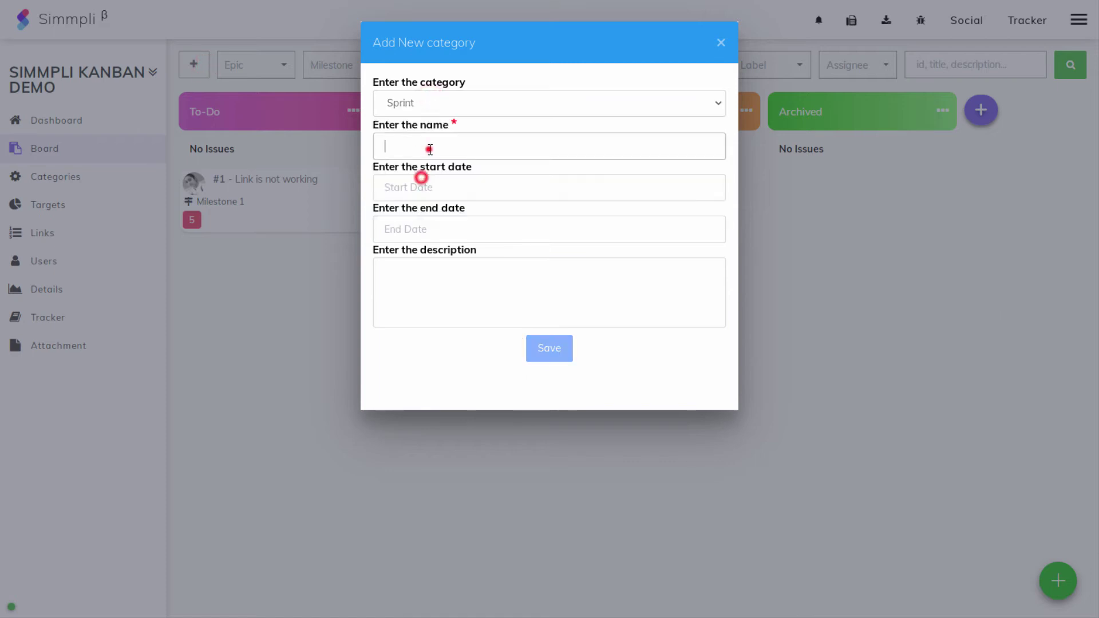
pyautogui.click(427, 147)
pyautogui.write('Sprint 1')
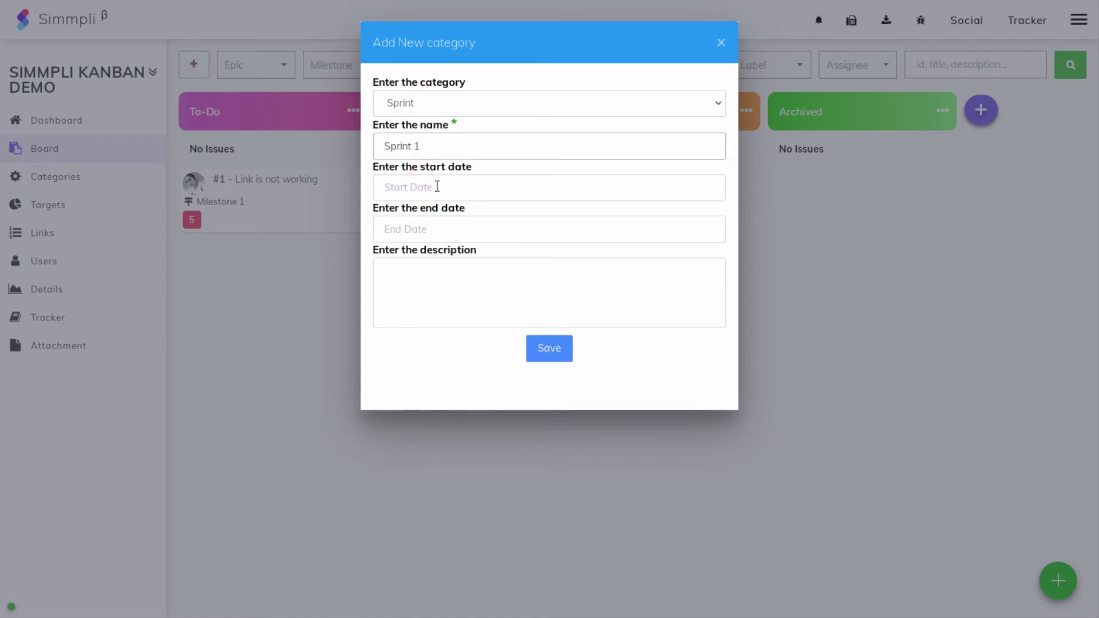
pyautogui.click(437, 188)
pyautogui.click(589, 279)
pyautogui.click(503, 229)
pyautogui.click(456, 339)
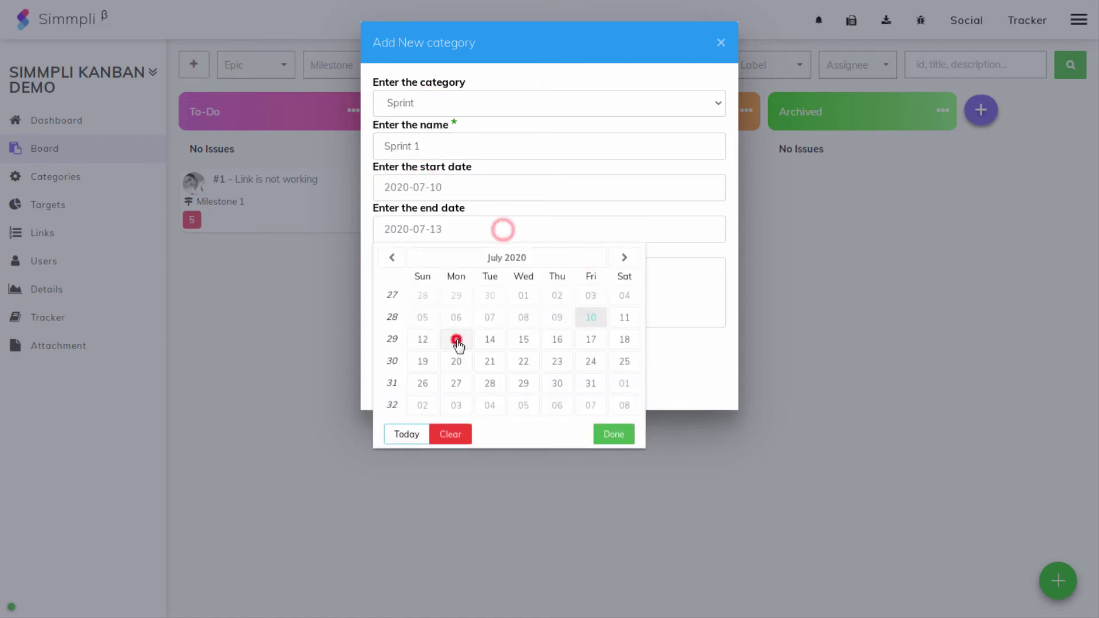
pyautogui.click(456, 303)
# - Add a Module category named "Module - 1" with start date 2020-07-10 and end date 2020-07-13
pyautogui.click(467, 107)
pyautogui.click(461, 189)
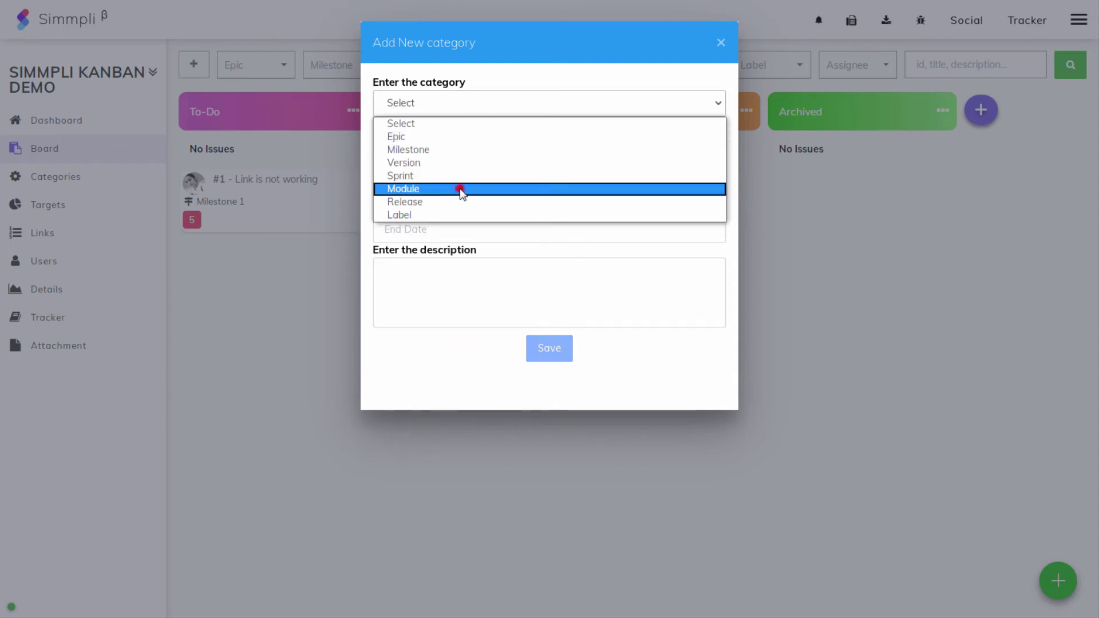
pyautogui.click(431, 139)
pyautogui.write('Mod')
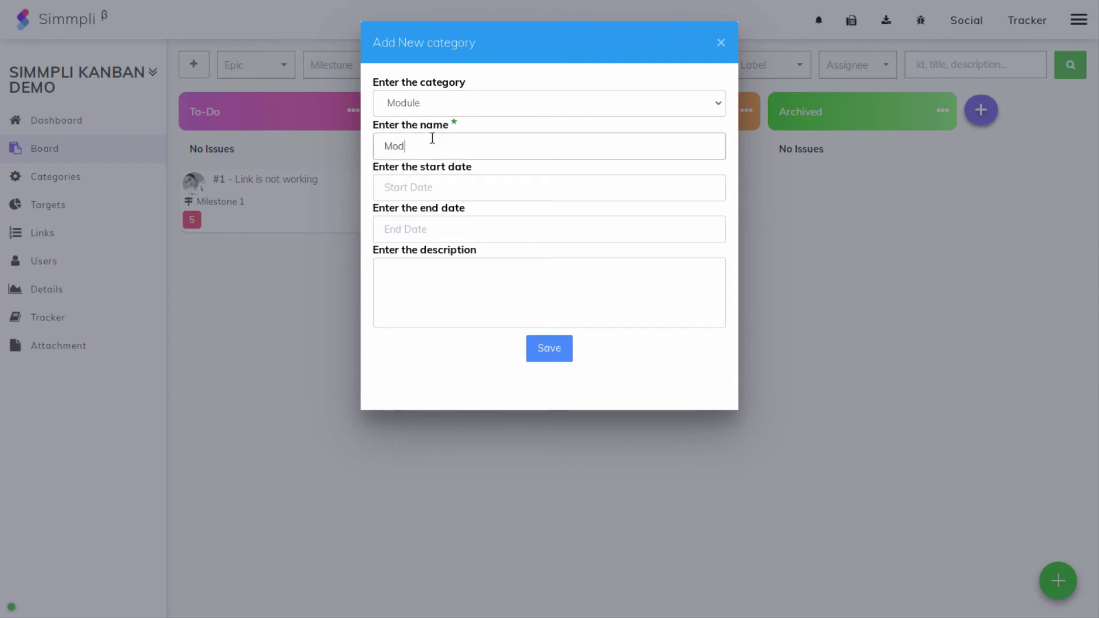
pyautogui.write('ule - 1')
pyautogui.click(433, 184)
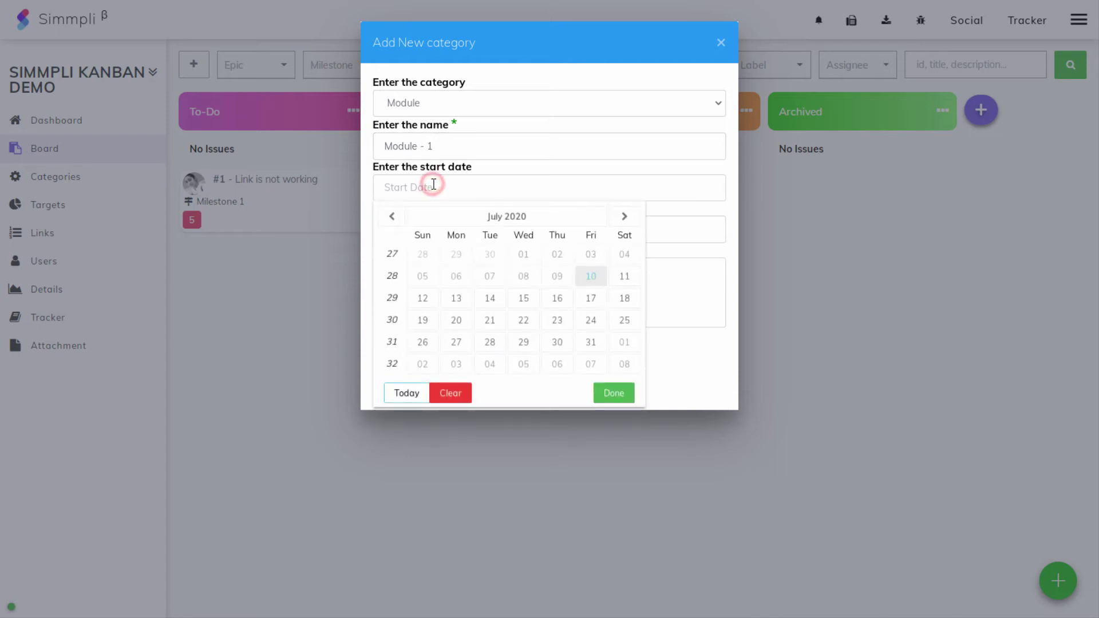
pyautogui.click(591, 274)
pyautogui.click(479, 225)
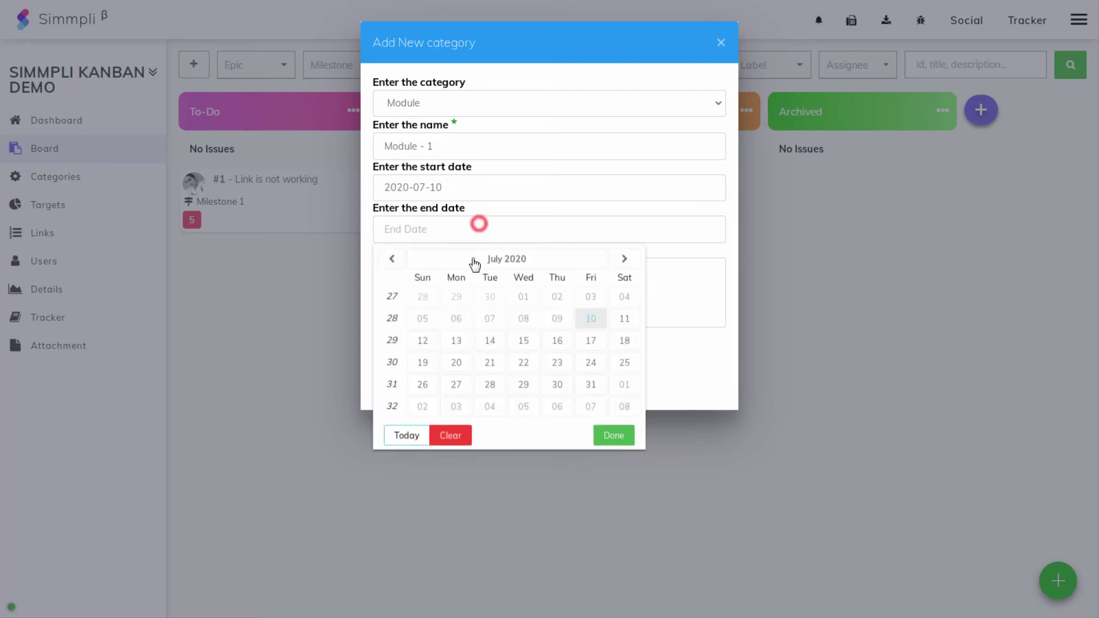
pyautogui.click(455, 339)
pyautogui.click(548, 347)
# - Add a Release category named "V1.0.0.13" with start date 2020-07-21 and an end date in late July 2020
pyautogui.click(444, 103)
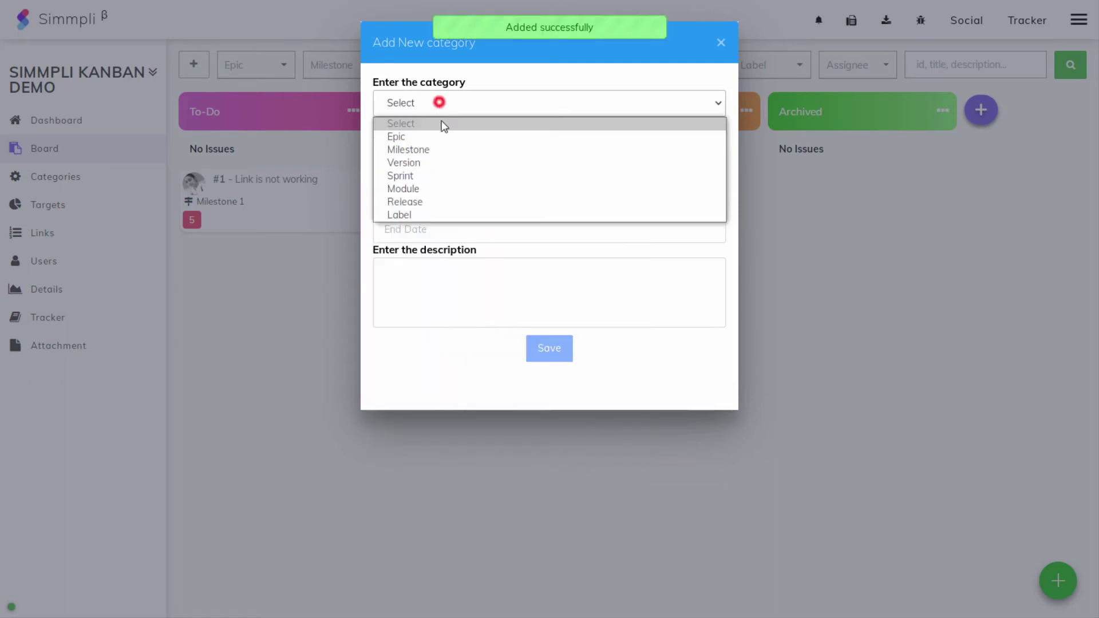
pyautogui.click(427, 205)
pyautogui.click(432, 137)
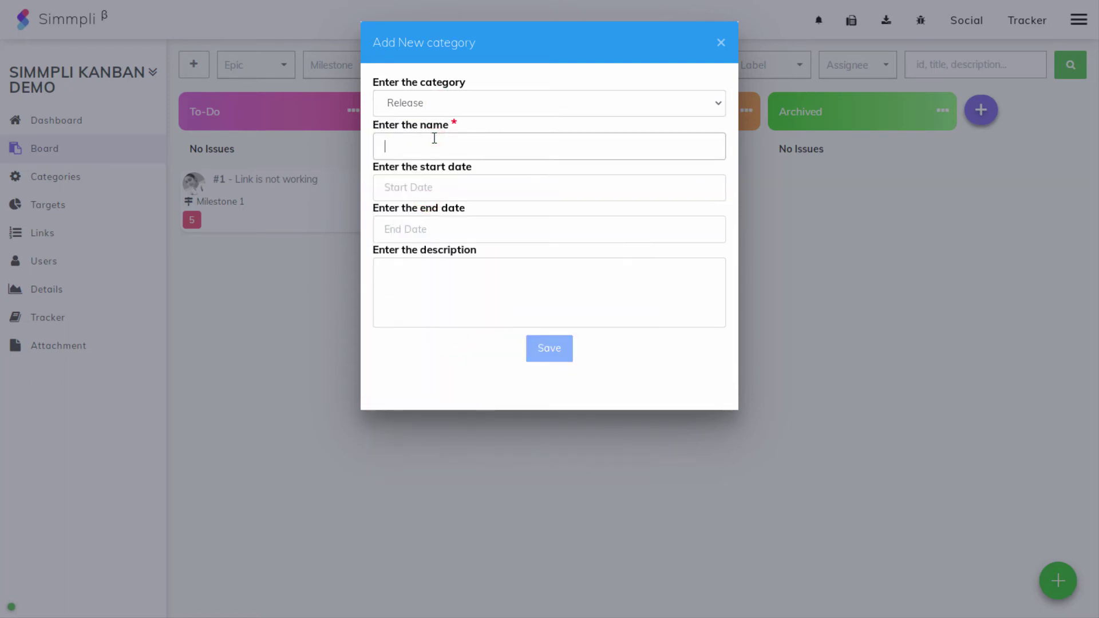
pyautogui.write('V1.0.0.13')
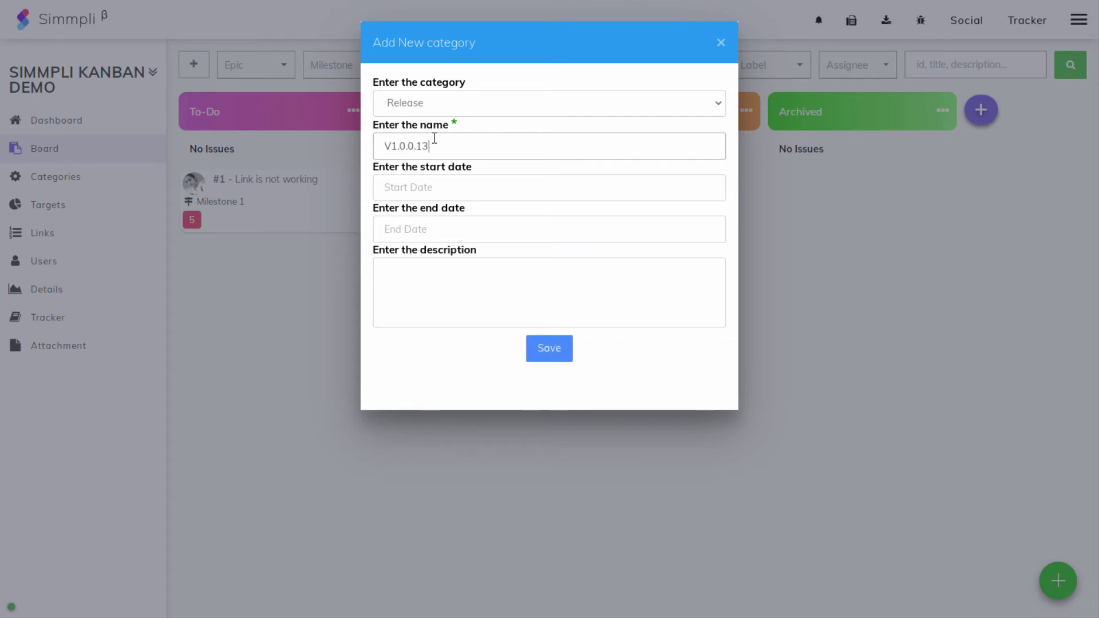
pyautogui.click(456, 196)
pyautogui.click(491, 318)
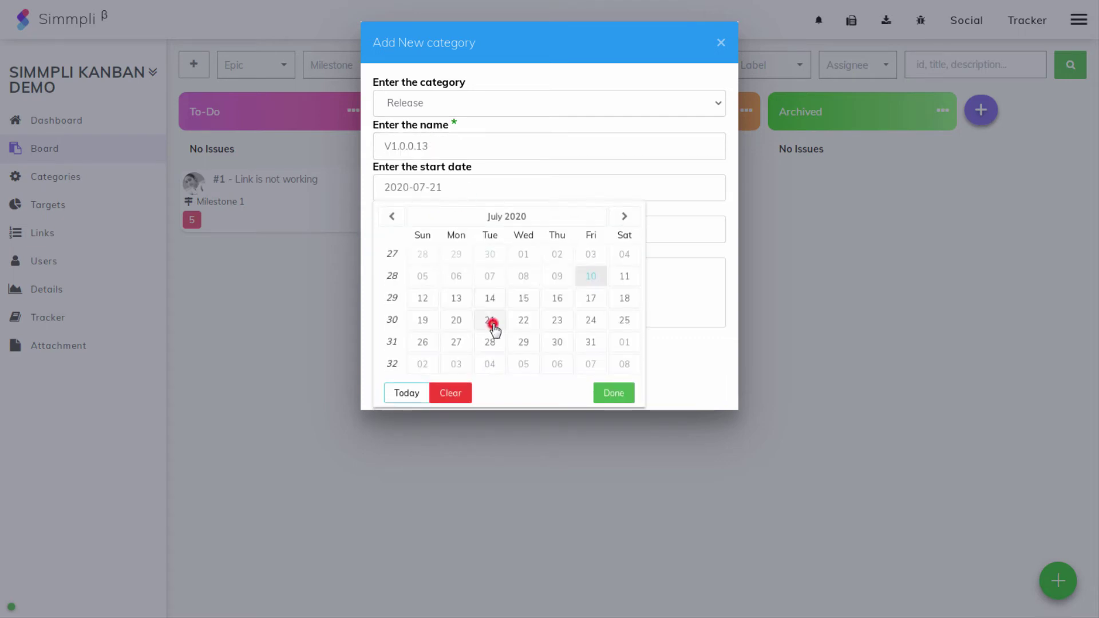
pyautogui.click(490, 225)
pyautogui.click(505, 390)
pyautogui.click(549, 348)
# - Add a Label category named "Critical Bug" to the board
pyautogui.click(519, 101)
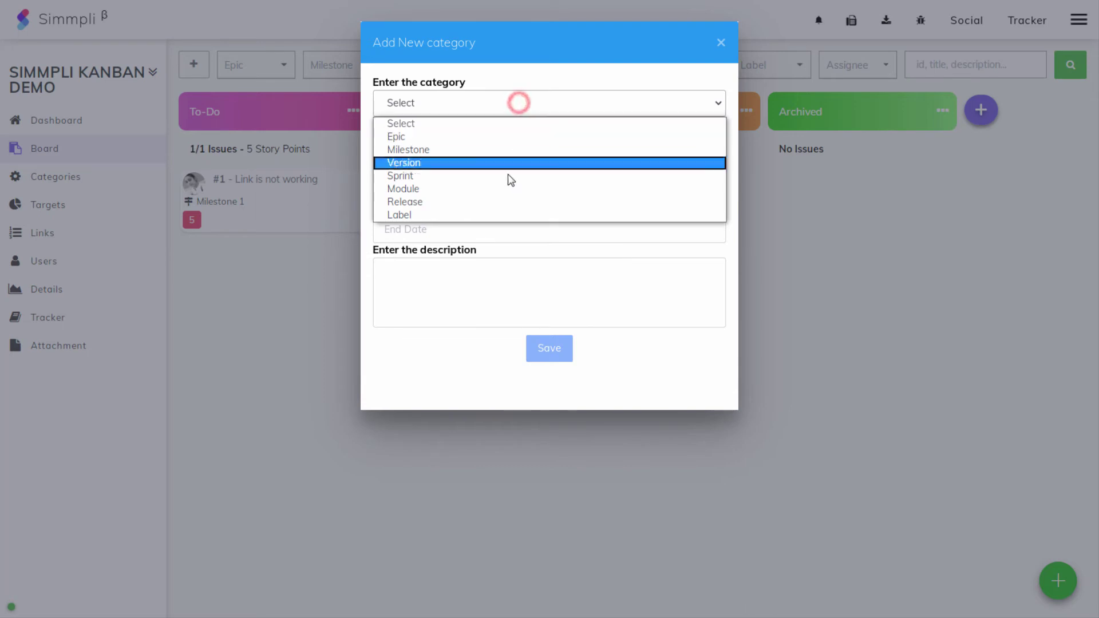
pyautogui.click(503, 215)
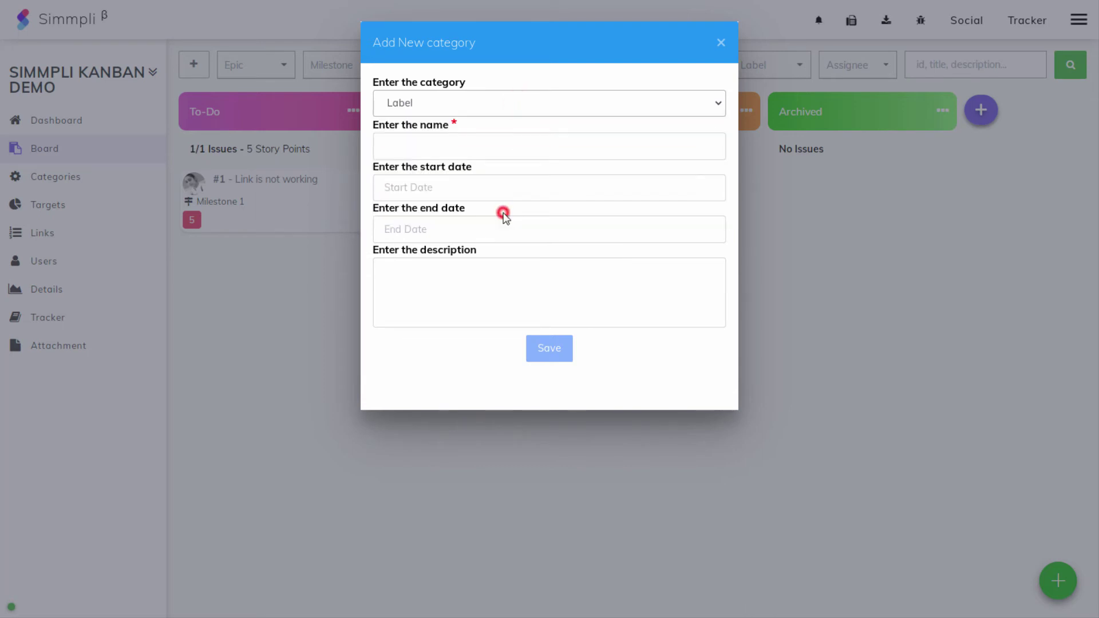
pyautogui.click(458, 142)
pyautogui.write('Cr')
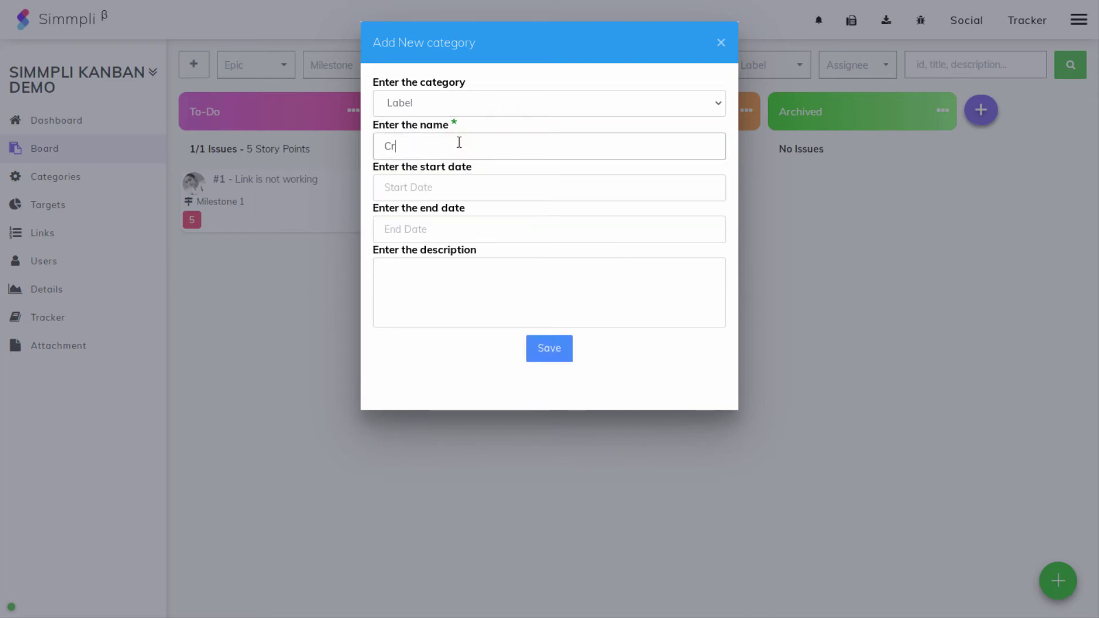
pyautogui.write('itical Bug')
pyautogui.press('Return')
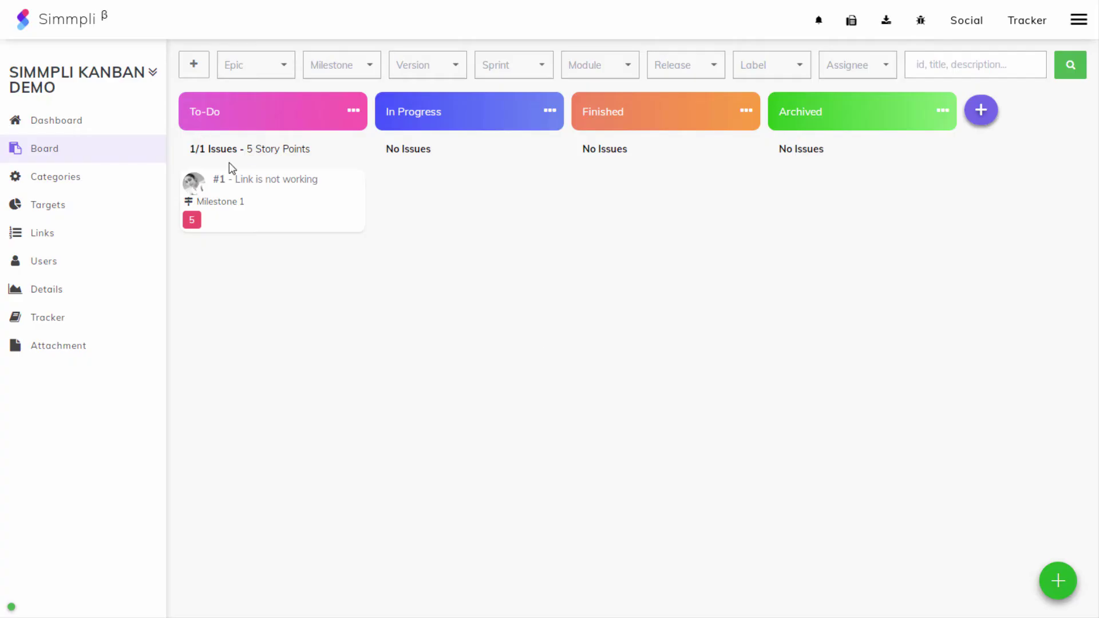
# - In the "Link is not working" story, set the epic to Epic 1, the version to V1.0.0.12 and the sprint to Sprint 1
pyautogui.click(283, 208)
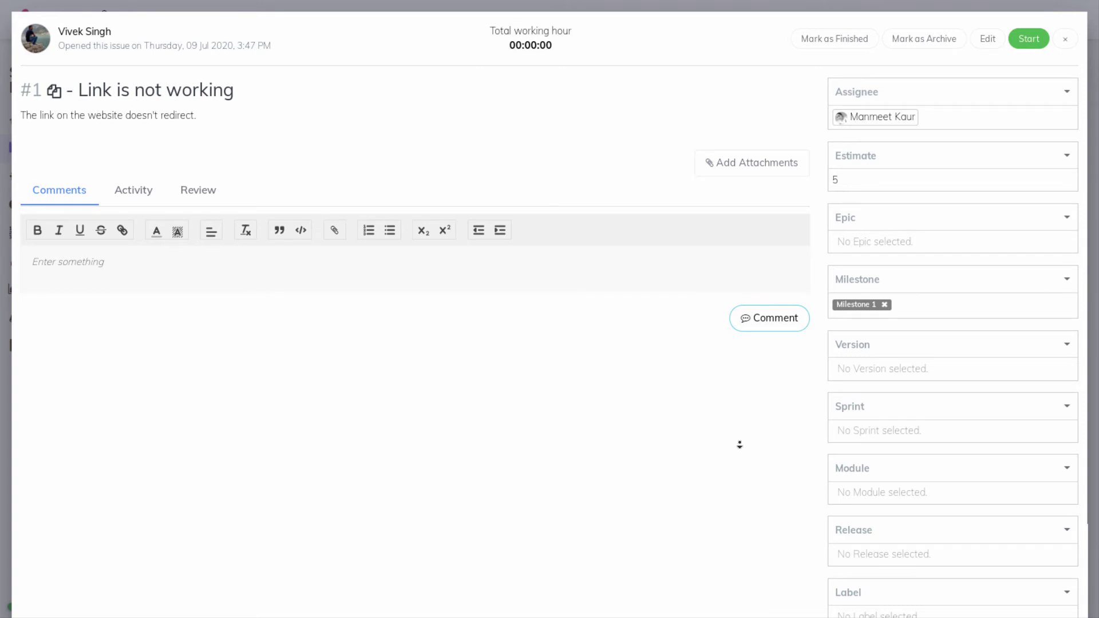
pyautogui.click(954, 238)
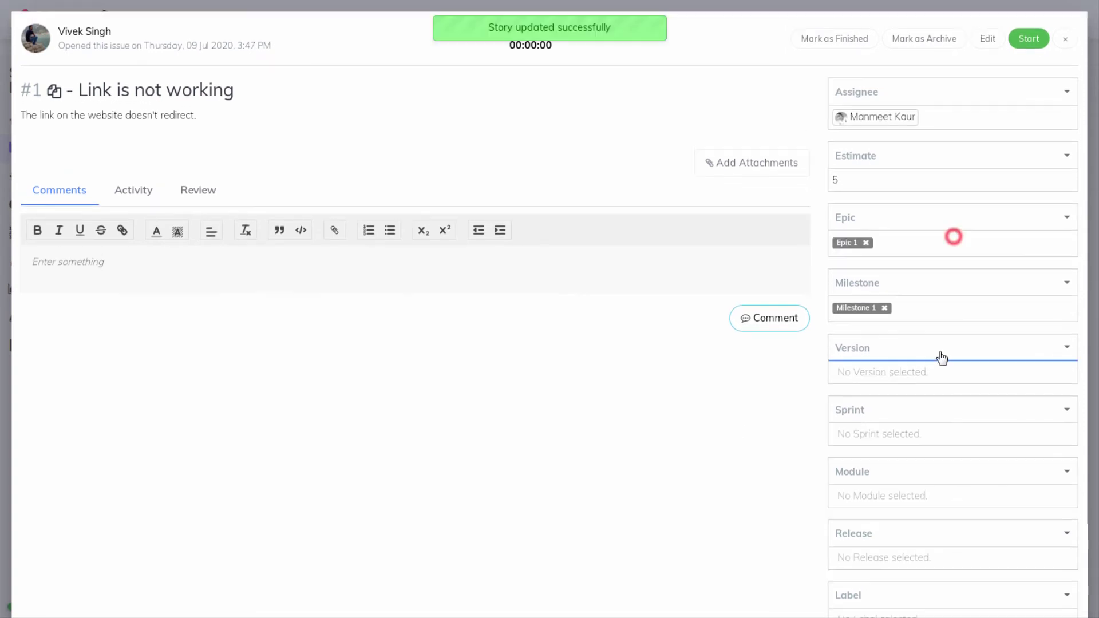
pyautogui.click(939, 351)
pyautogui.click(935, 383)
pyautogui.click(927, 373)
pyautogui.click(913, 430)
pyautogui.click(910, 465)
pyautogui.click(907, 455)
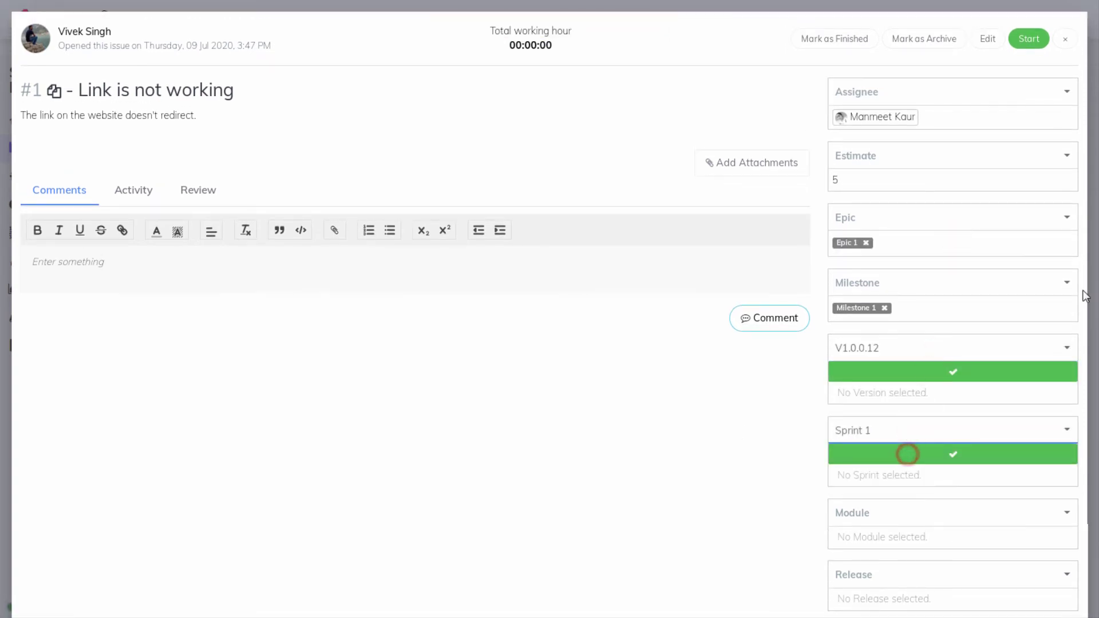
# - Set the story's module to Module - 1, its release to V1.0.0.13 and its label to Critical Bug
pyautogui.click(980, 513)
pyautogui.click(964, 538)
pyautogui.click(943, 589)
pyautogui.scroll(-2, 1026, 469)
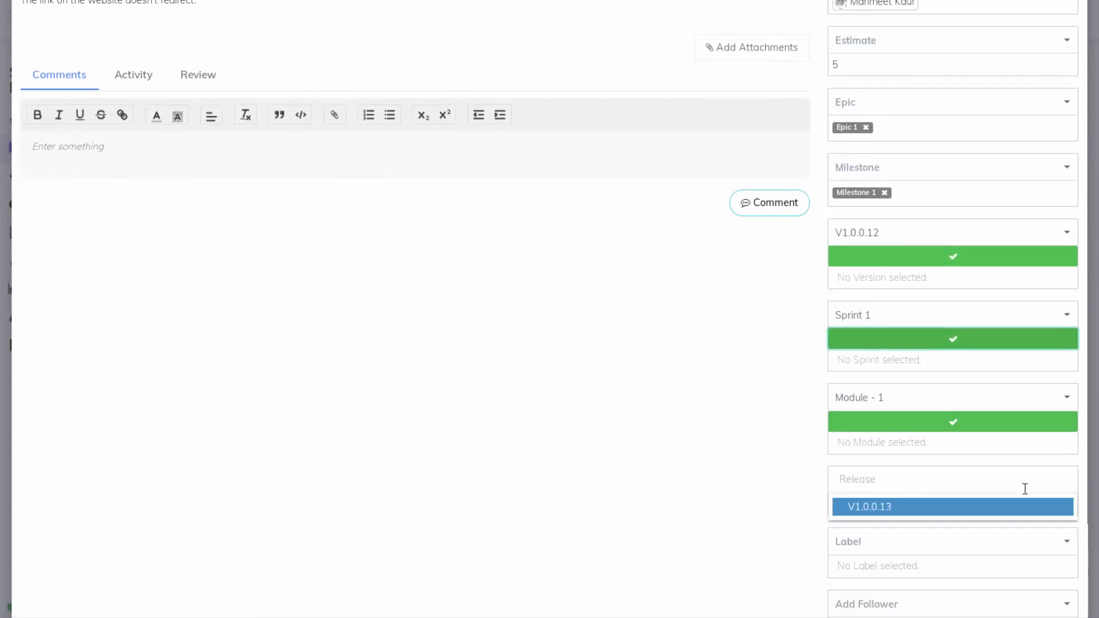
pyautogui.click(1024, 495)
pyautogui.click(1020, 505)
pyautogui.scroll(-1, 1020, 515)
pyautogui.click(1005, 490)
pyautogui.click(988, 532)
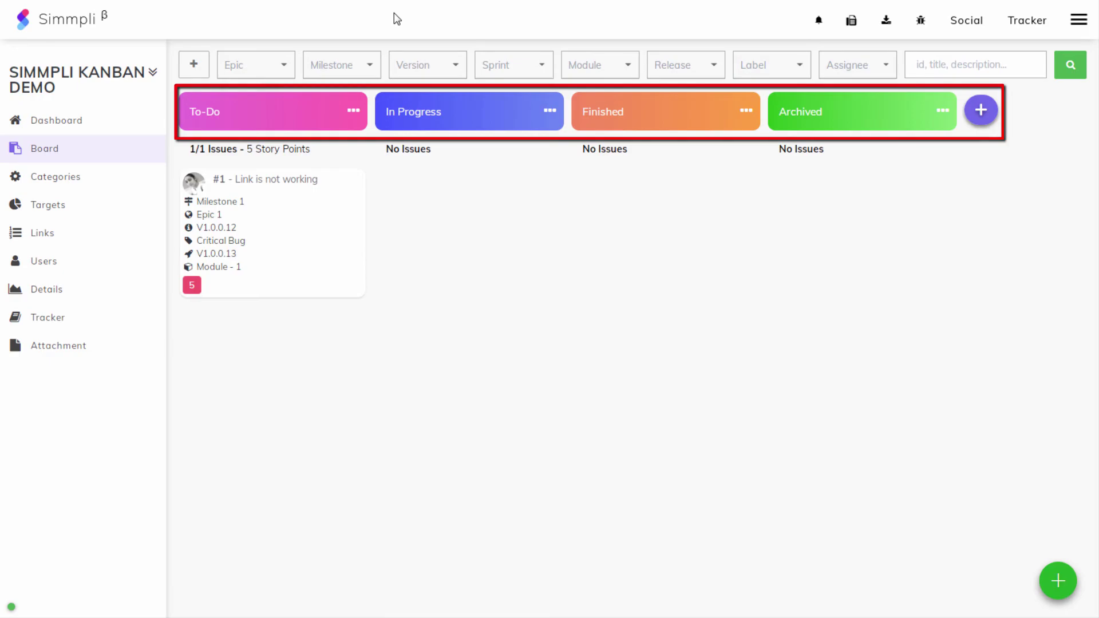
# - Add a red status named "Test" to the board and enable dragging for the In Progress status
pyautogui.click(981, 110)
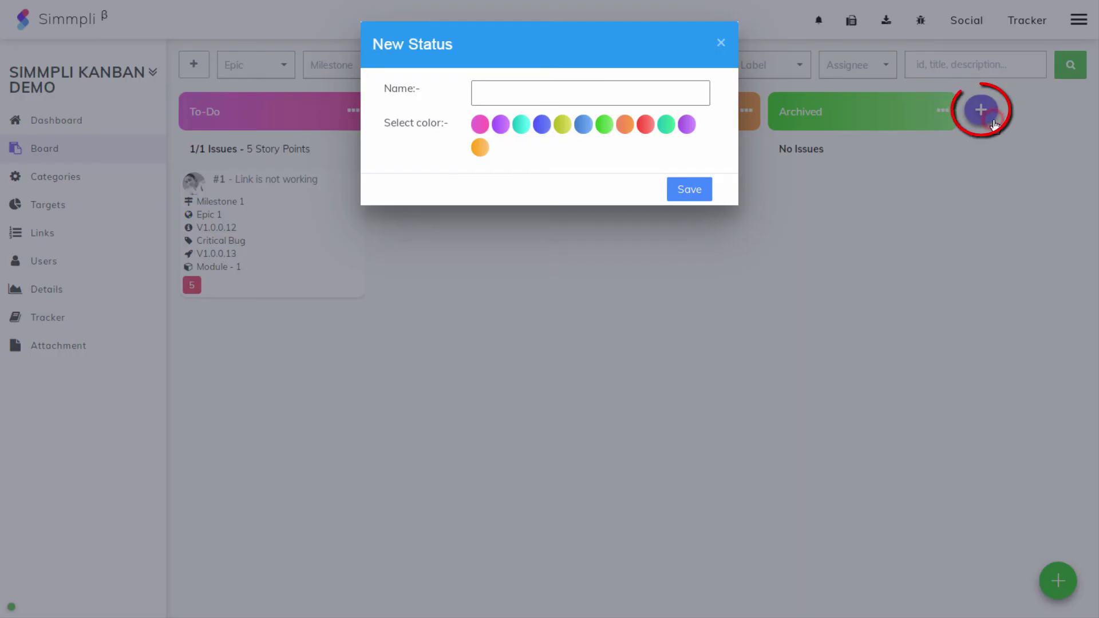
pyautogui.click(545, 90)
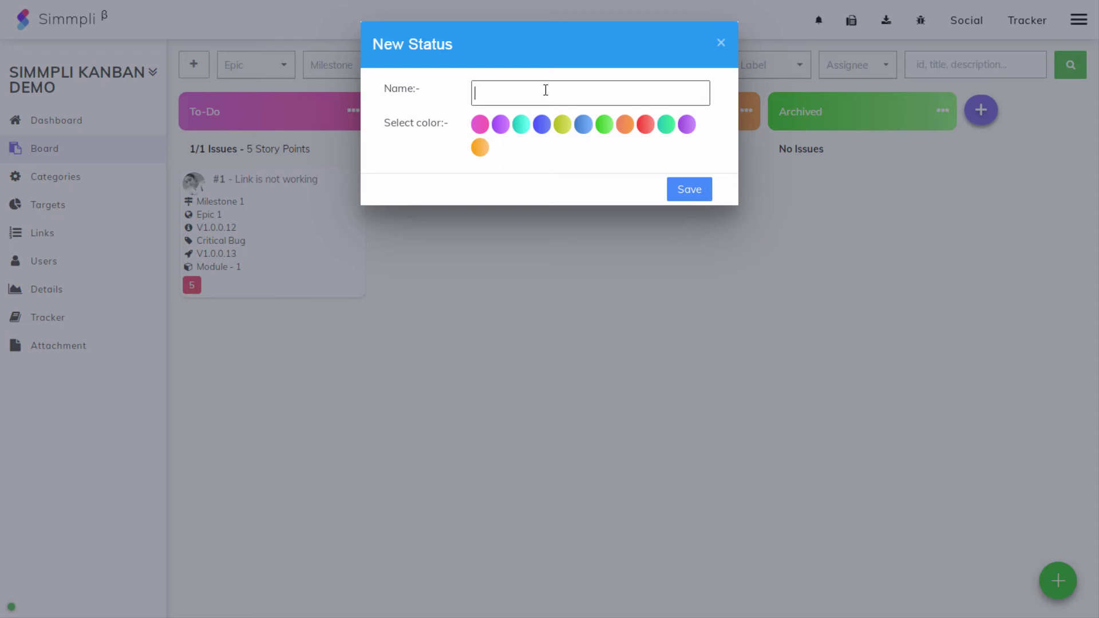
pyautogui.click(545, 89)
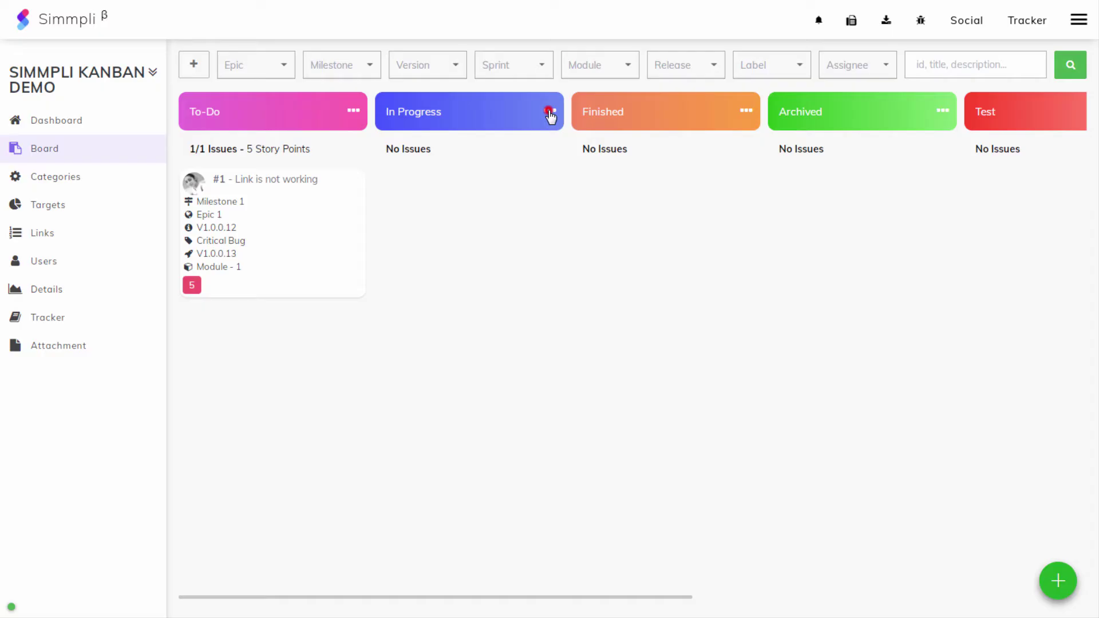
pyautogui.click(550, 110)
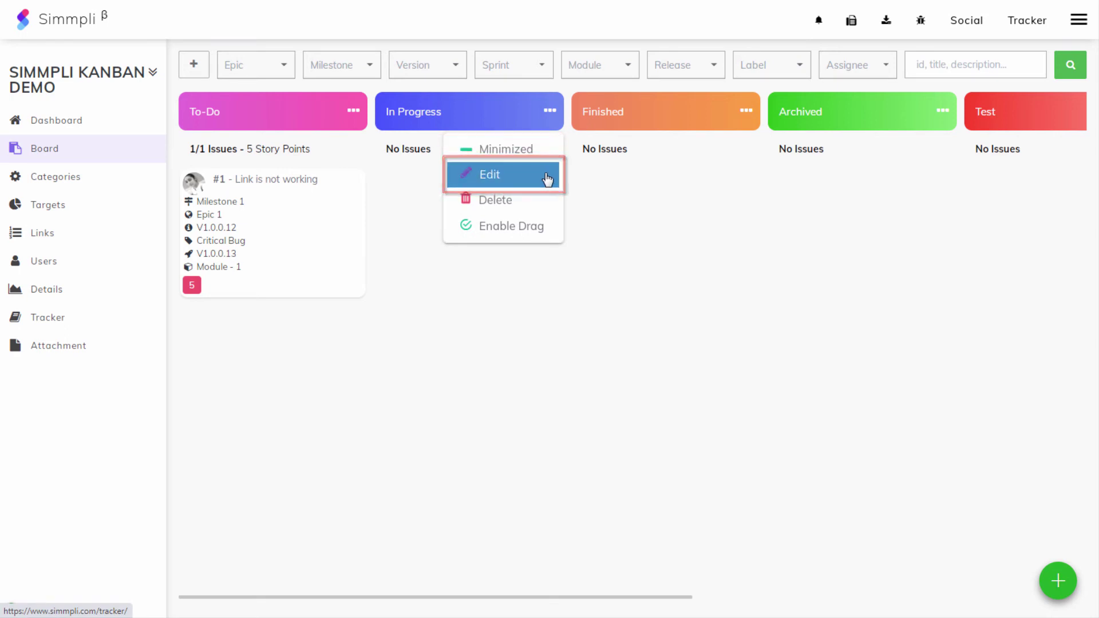
pyautogui.click(555, 230)
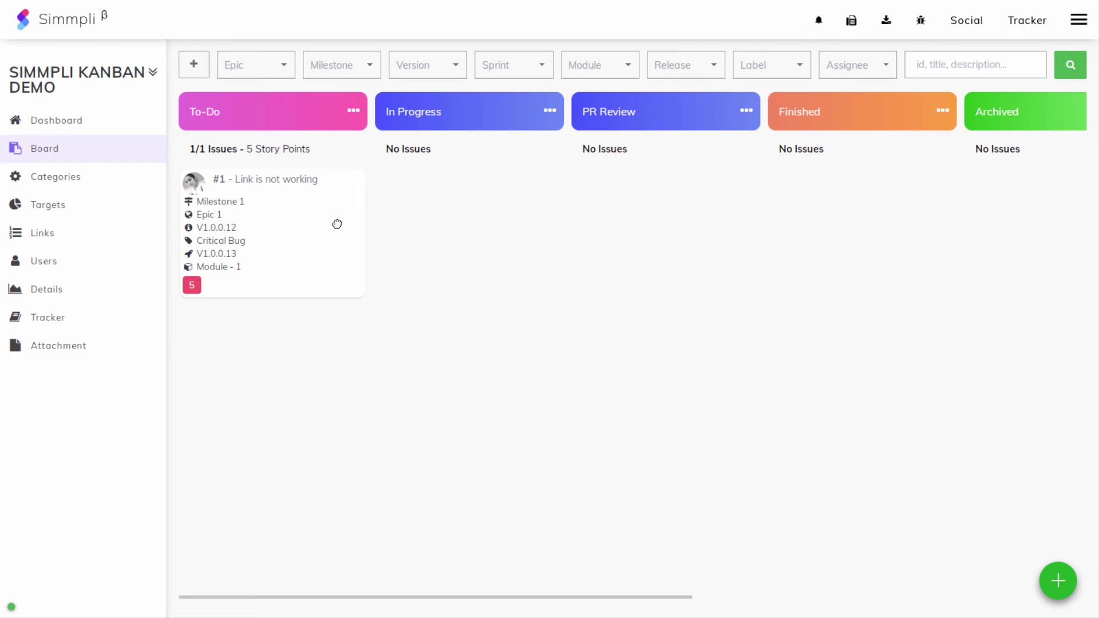
# - Move the "Link is not working" story from To-Do to In Progress and on to PR Review
pyautogui.moveTo(337, 224); pyautogui.dragTo(502, 226)
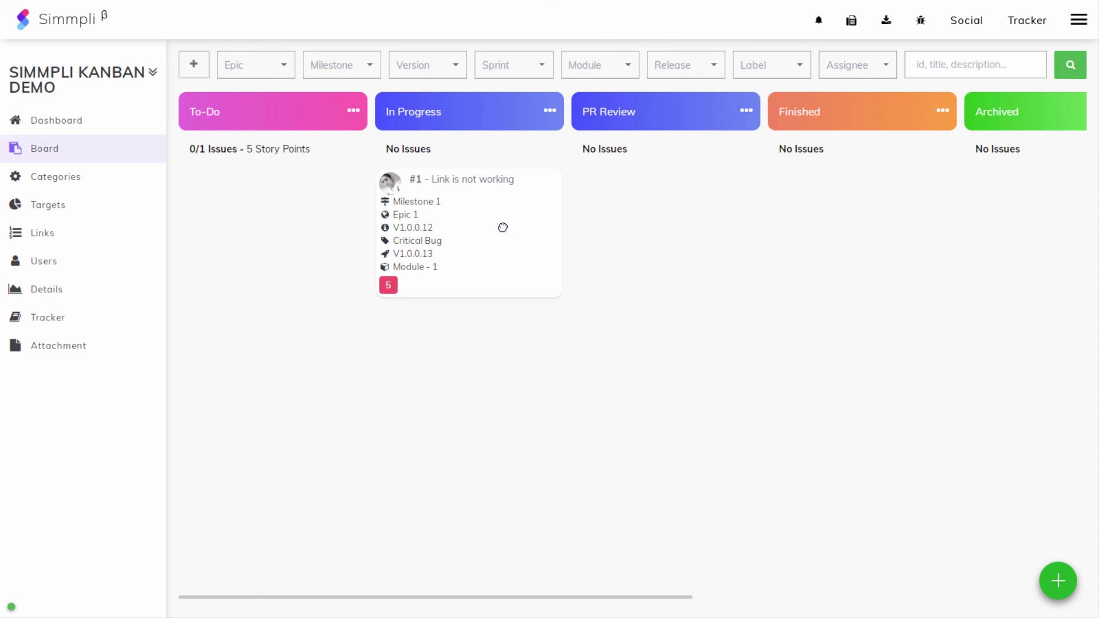
pyautogui.click(503, 227)
pyautogui.moveTo(502, 227); pyautogui.dragTo(655, 239)
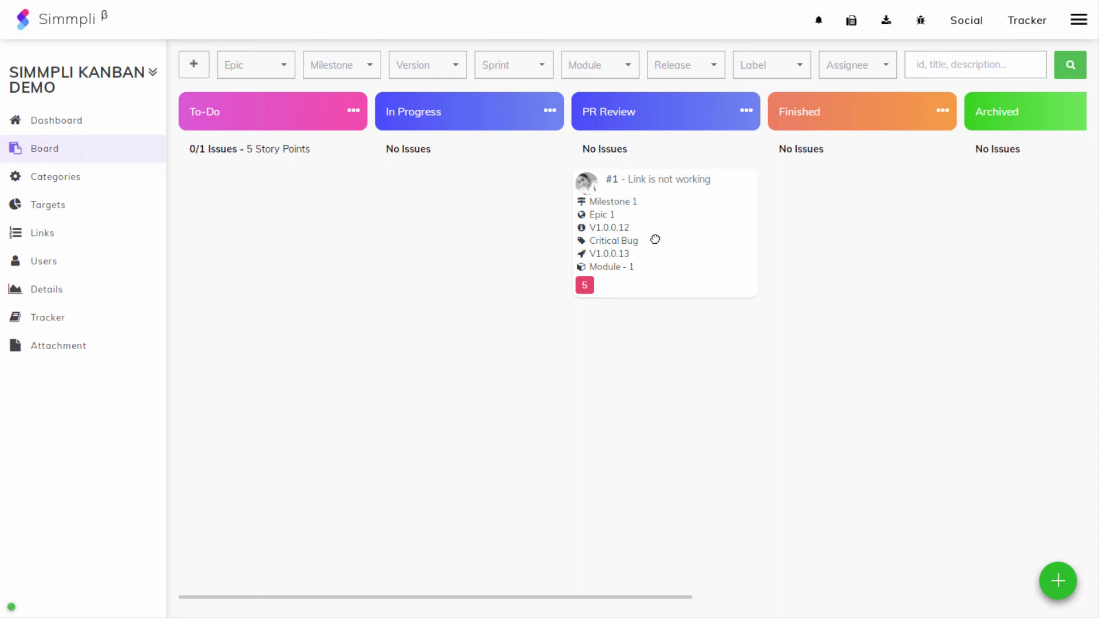
# - Post the comment "Link redirection error code 401." on the story and move its card back to To-Do
pyautogui.click(723, 211)
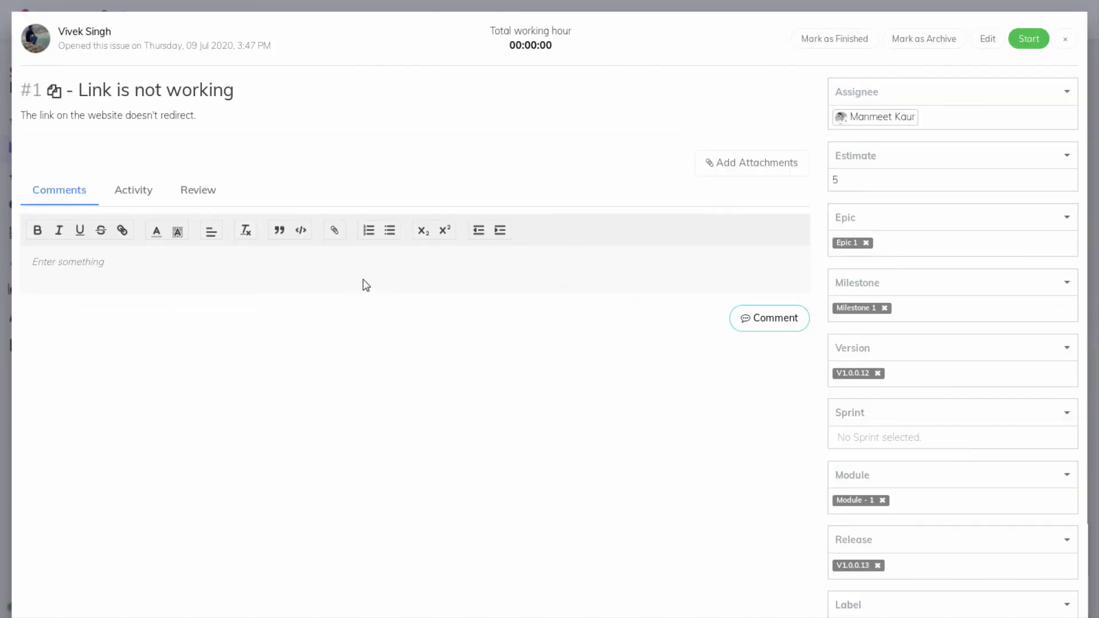
pyautogui.write('Link redirection error code 401.')
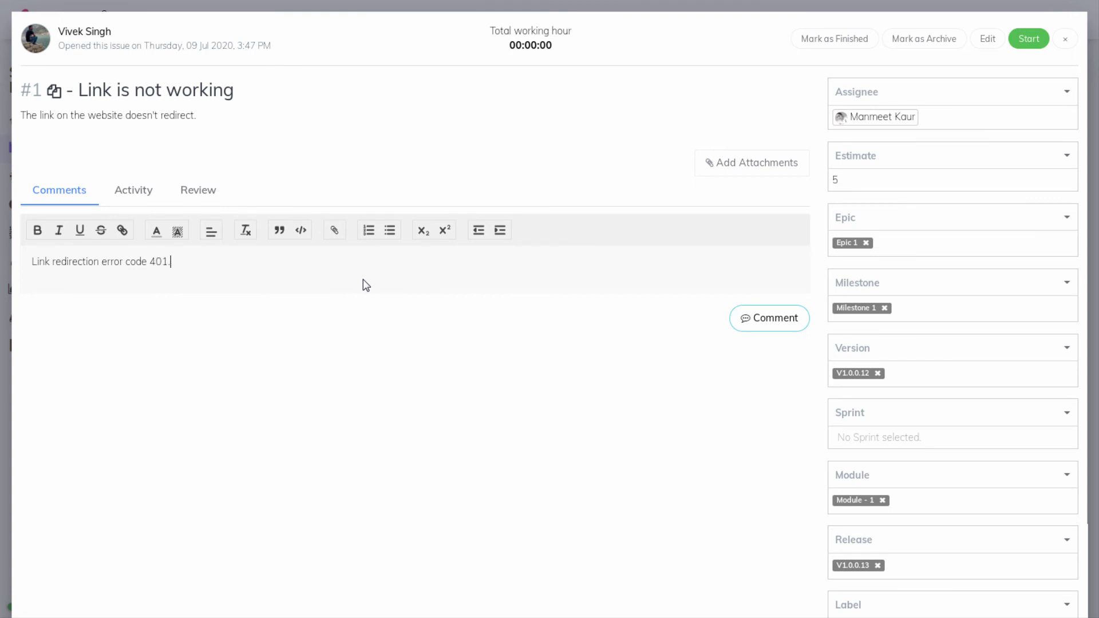
pyautogui.click(734, 322)
pyautogui.press('Escape')
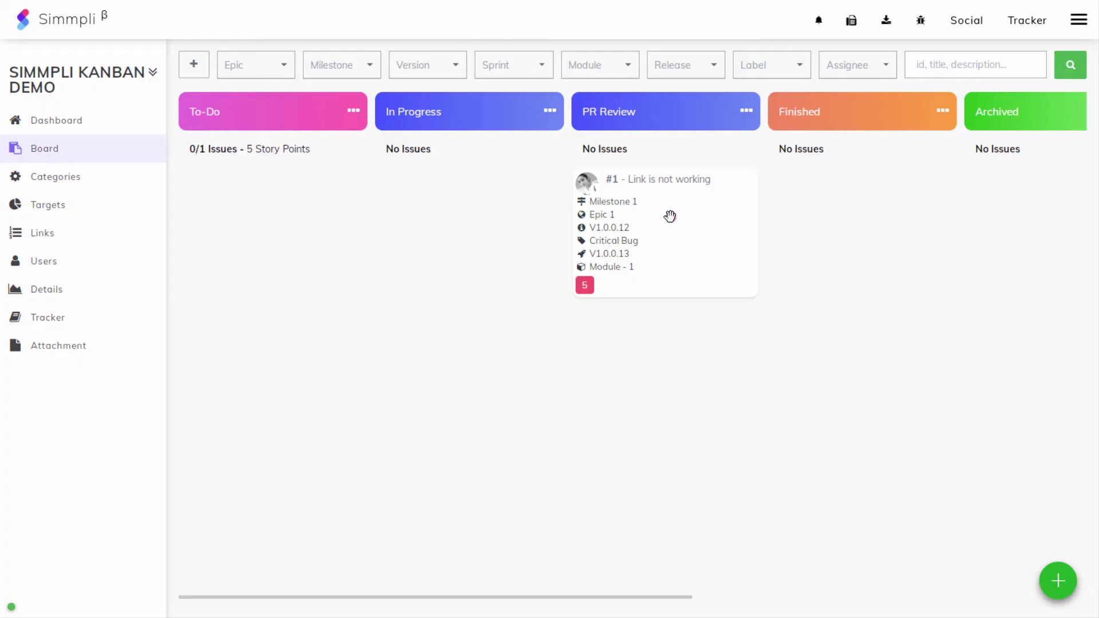
pyautogui.moveTo(669, 216); pyautogui.dragTo(245, 263)
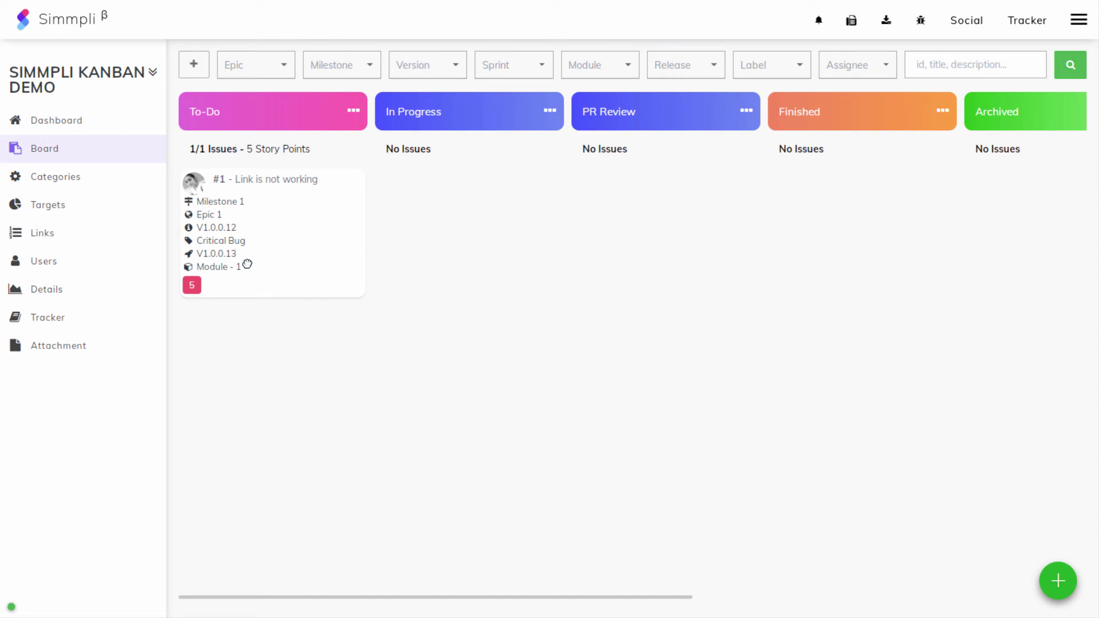
# - Move the "Link is not working" story from To-Do to PR Review, and move its card from Test into Archived
pyautogui.moveTo(286, 265); pyautogui.dragTo(616, 285)
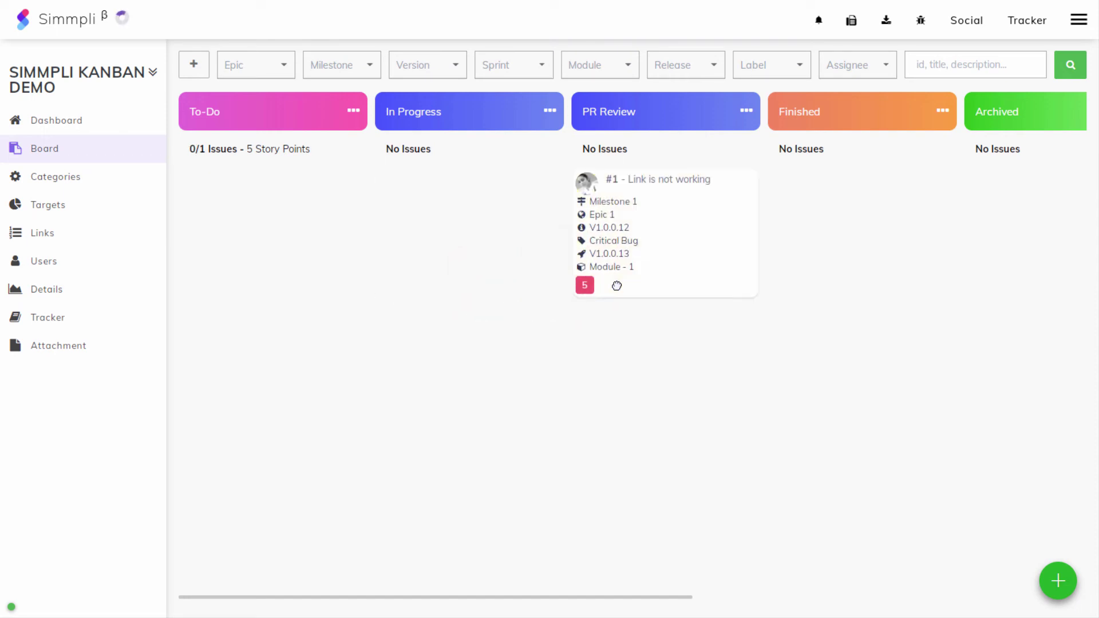
pyautogui.hscroll(10, 623, 263)
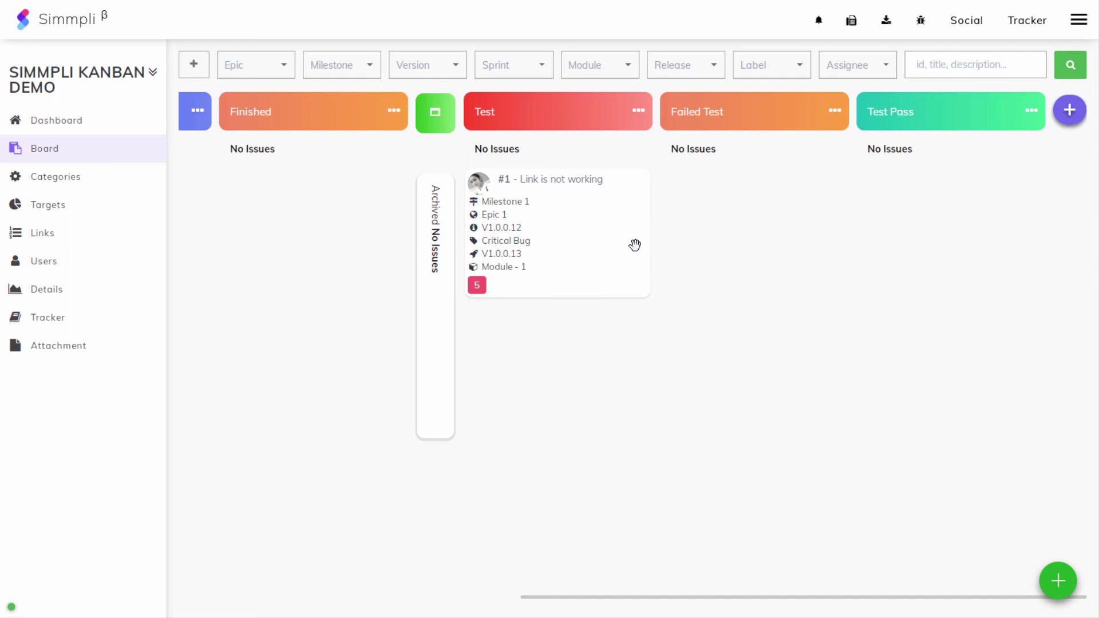
pyautogui.moveTo(635, 245); pyautogui.dragTo(567, 211)
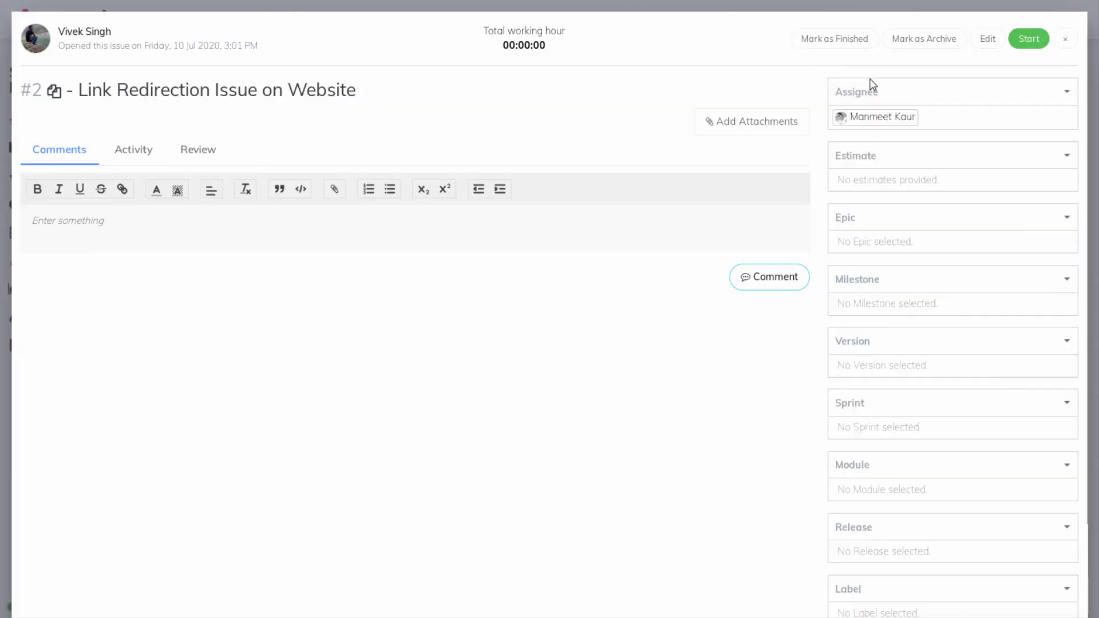
# - Try to start a work log with 01:00 expected hours on the "Link Redirection Issue on Website" story and view its activity
pyautogui.click(1022, 56)
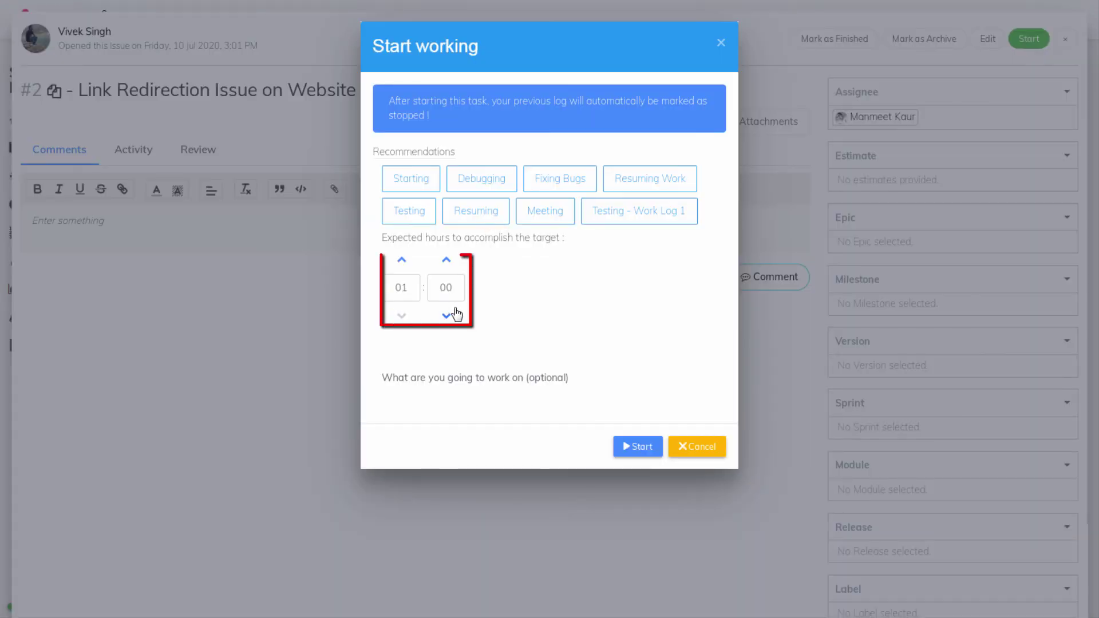
pyautogui.click(637, 447)
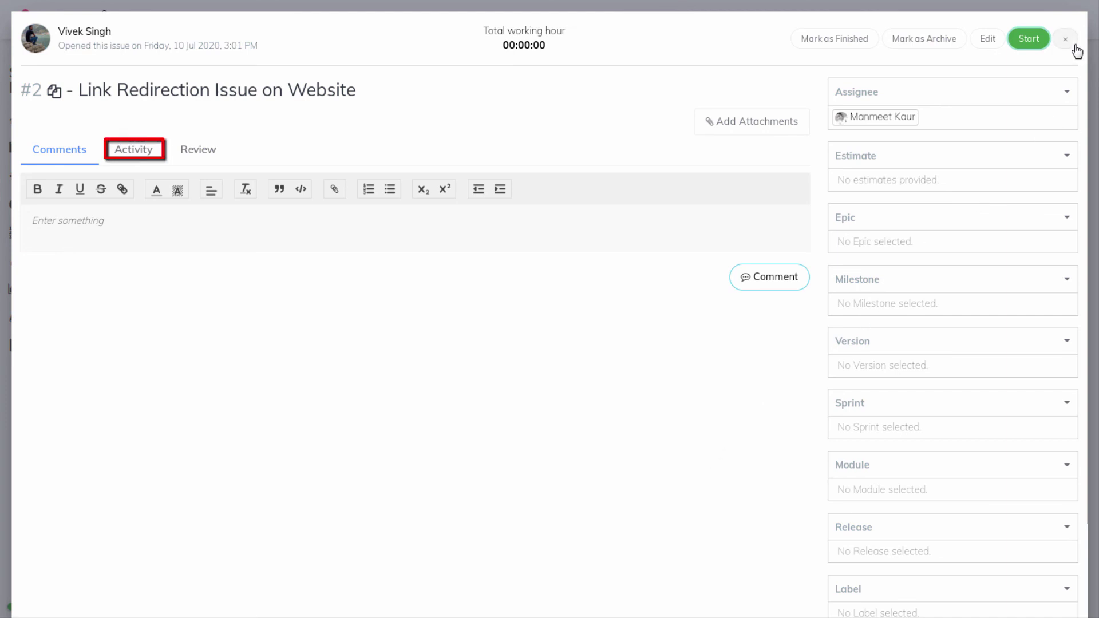
pyautogui.click(152, 160)
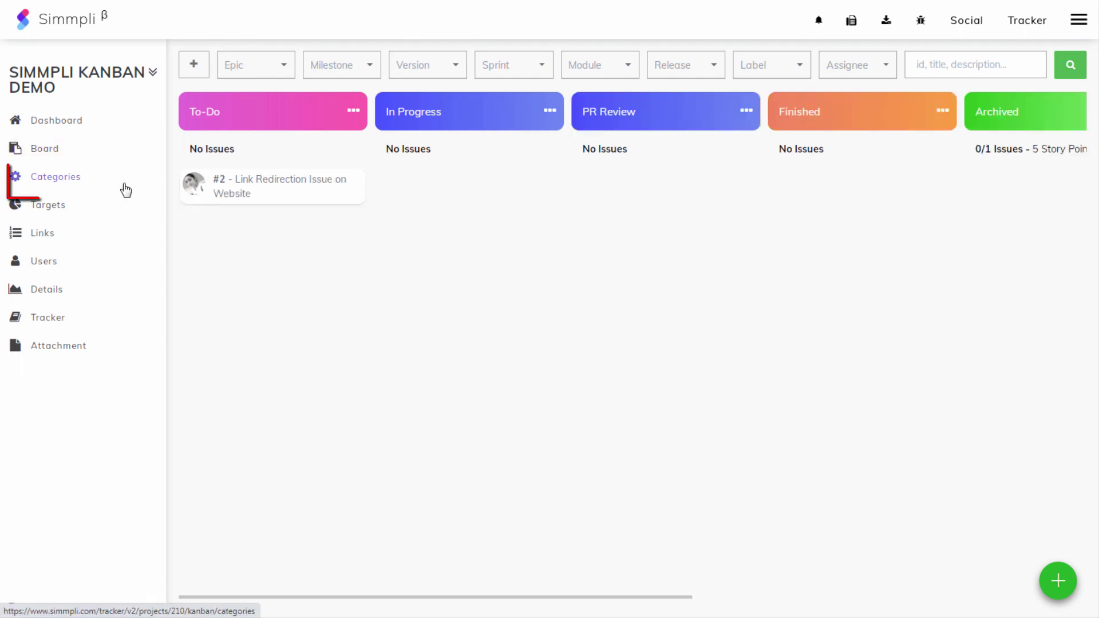
# - Review the project's Epic and Milestone categories and its tracker activity log
pyautogui.click(126, 189)
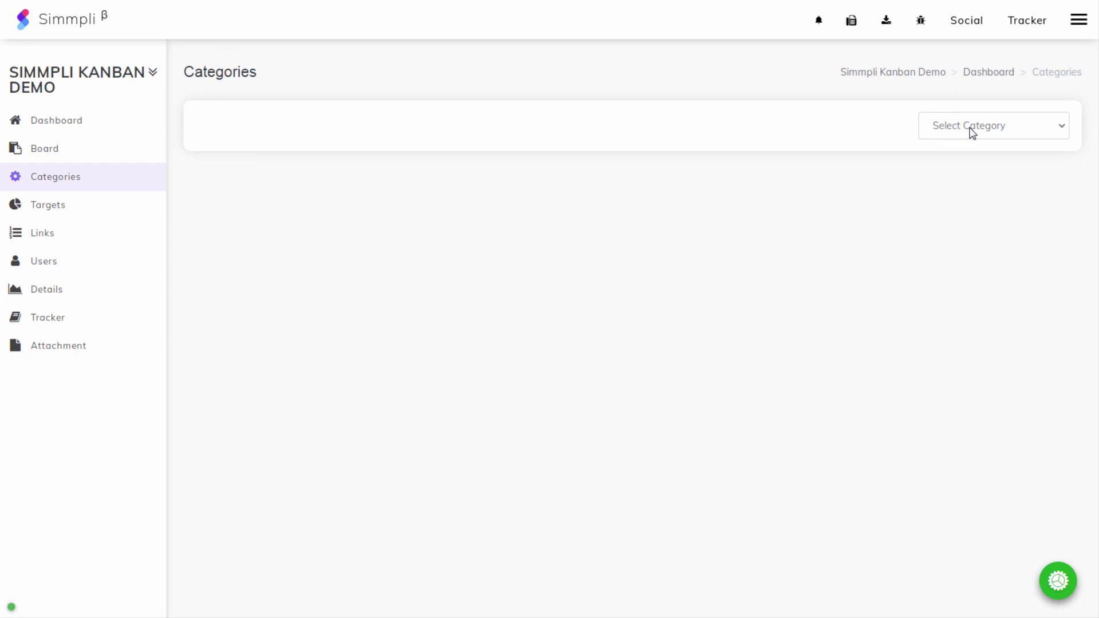
pyautogui.click(1025, 136)
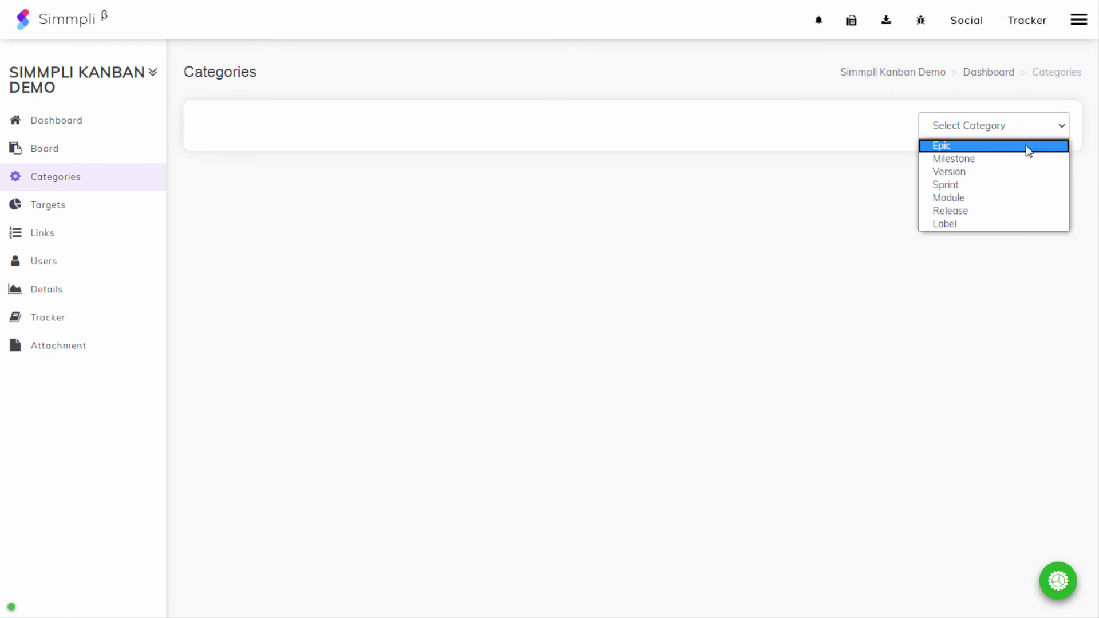
pyautogui.click(1028, 147)
pyautogui.click(1024, 127)
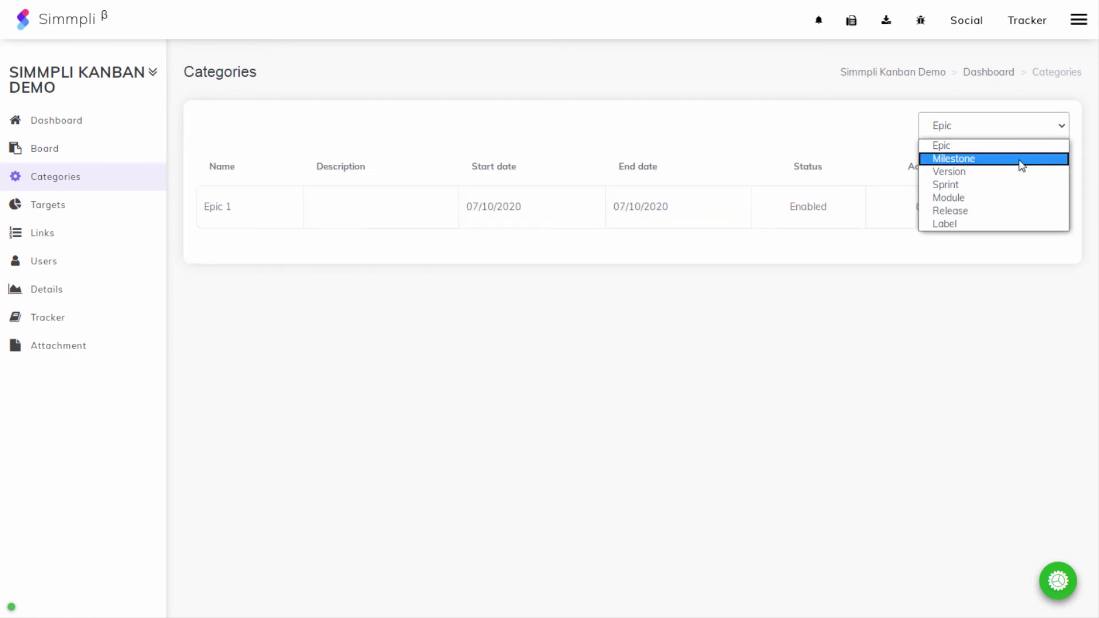
pyautogui.click(1019, 158)
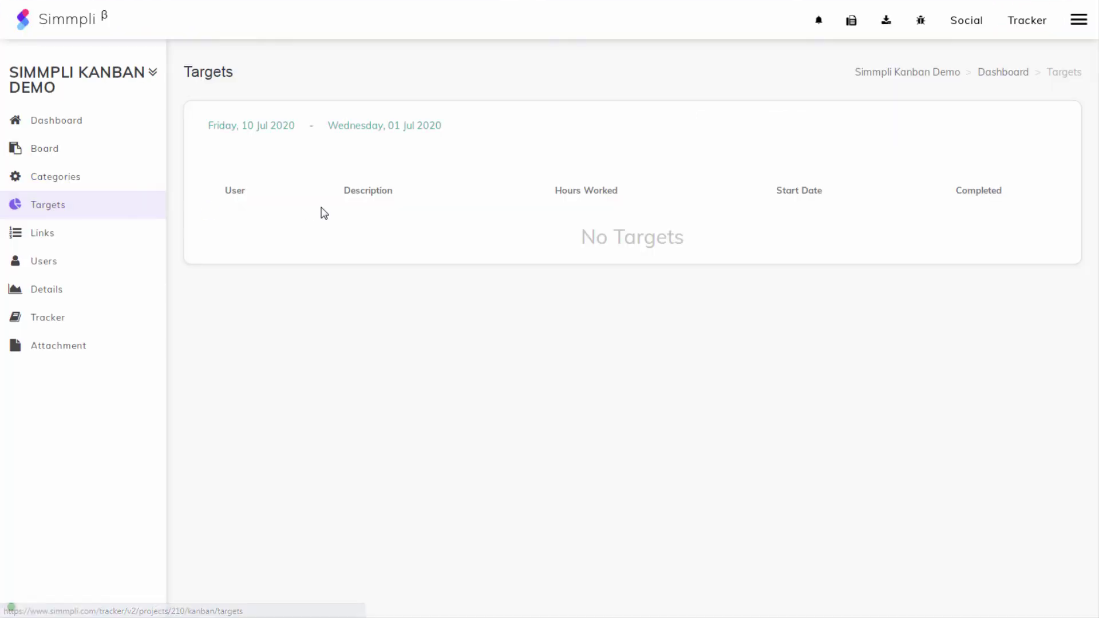
pyautogui.click(126, 318)
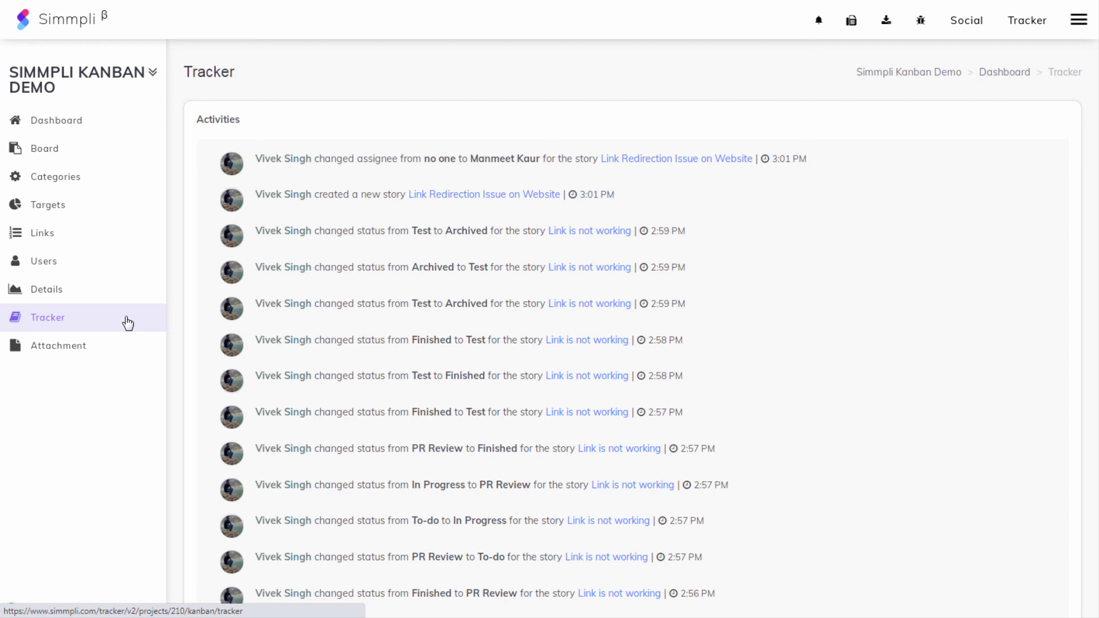
# - Add the file Technical Doc.docx to the project's attachments under the name "Technical Doc" and save it
pyautogui.click(123, 343)
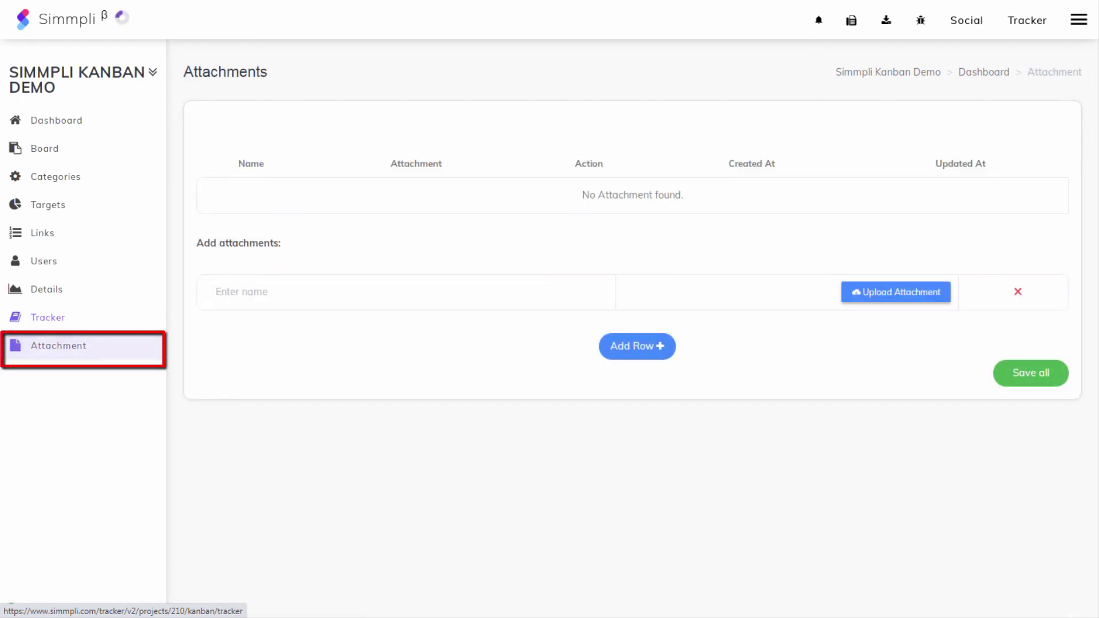
pyautogui.click(461, 298)
pyautogui.write('Technical Doc')
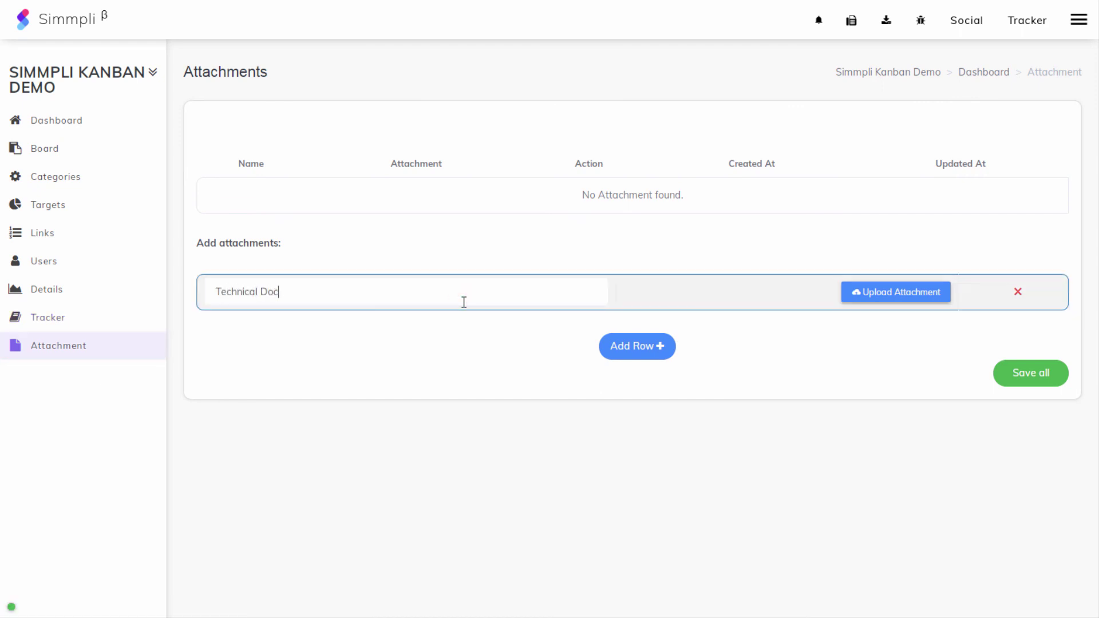
pyautogui.click(893, 298)
pyautogui.click(324, 170)
pyautogui.click(417, 304)
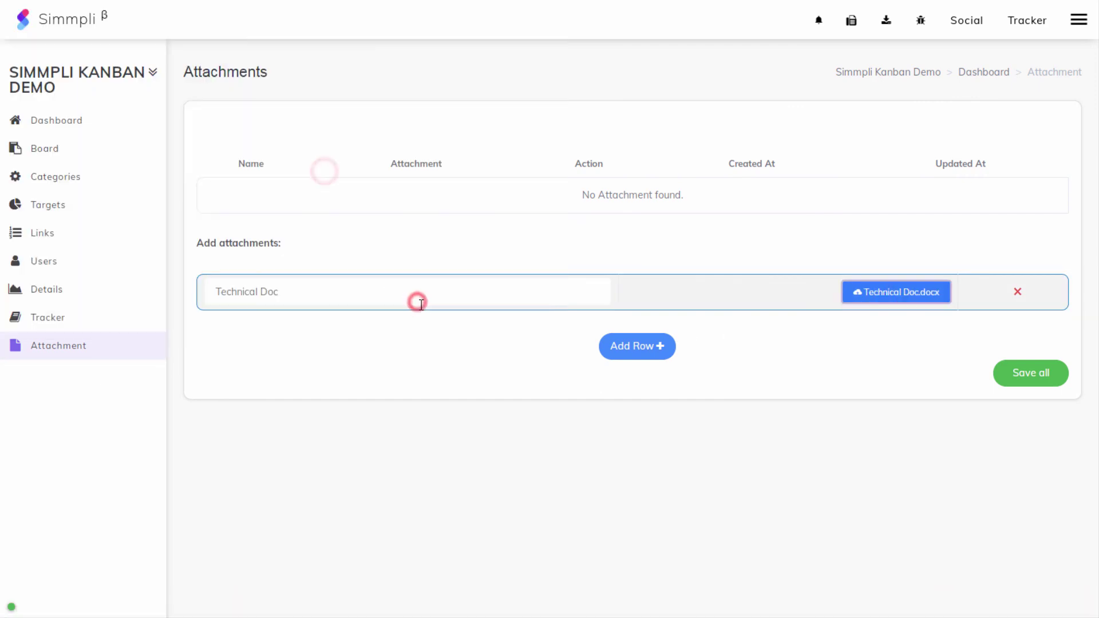
pyautogui.click(1012, 386)
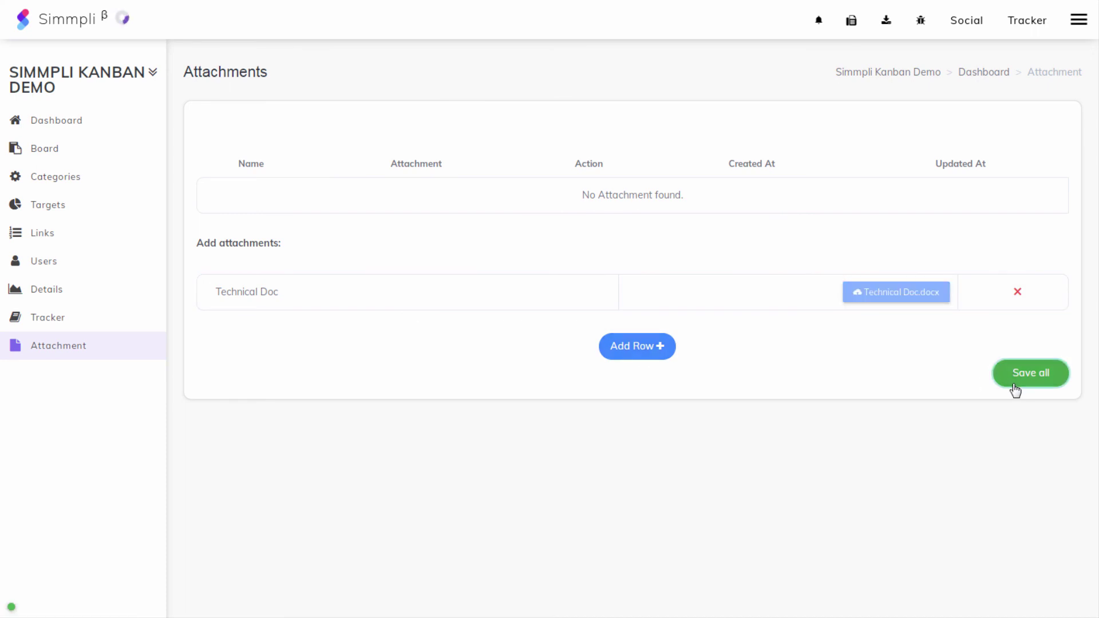